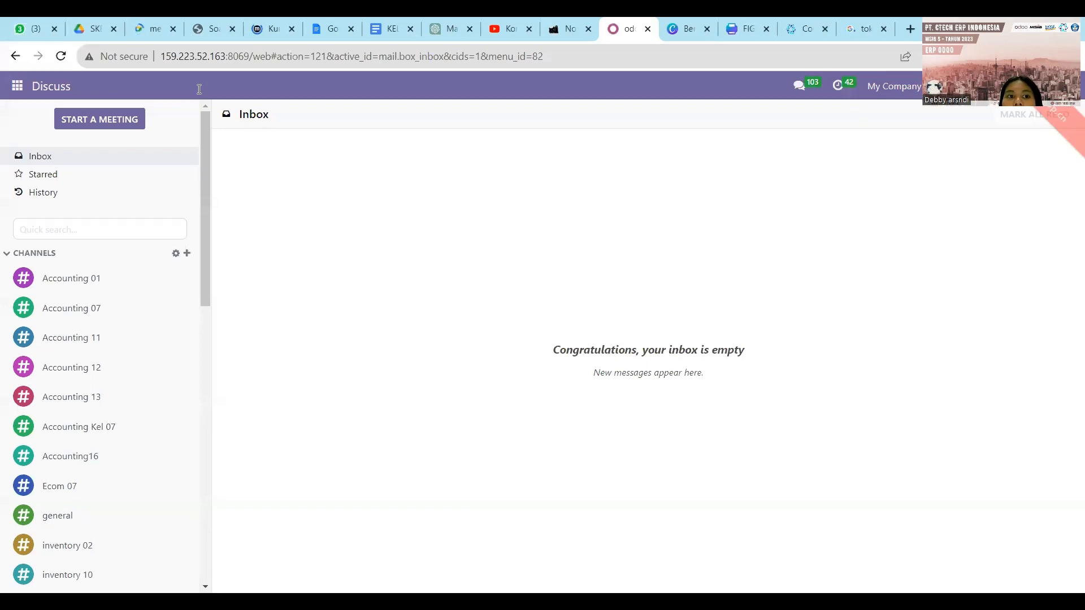
# Step: Open the eCommerce product list of the Website app and remove its Published filter
pyautogui.click(22, 97)
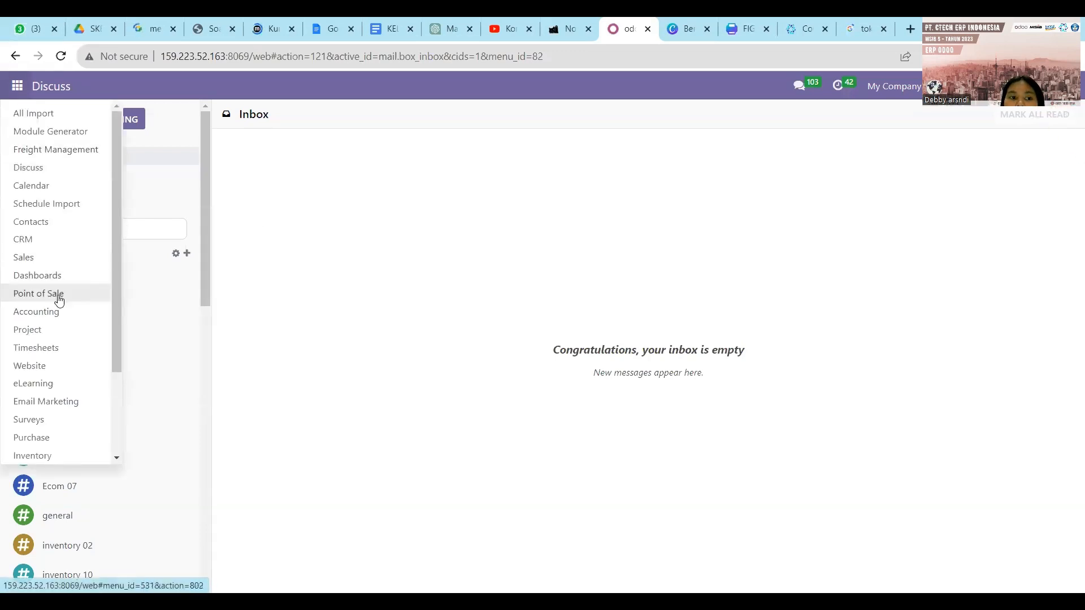
pyautogui.click(30, 368)
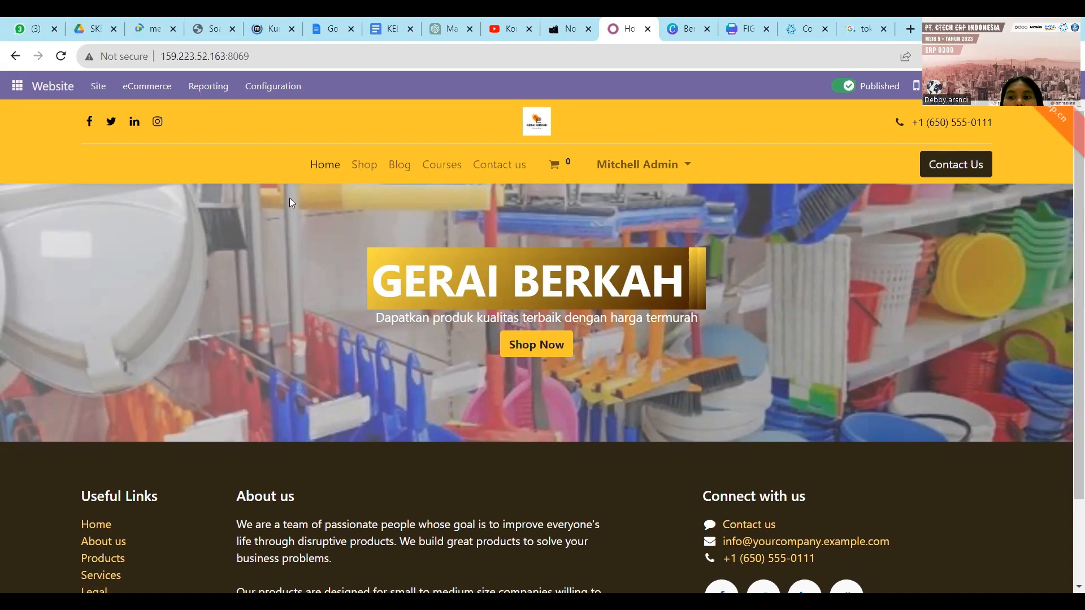
pyautogui.click(150, 91)
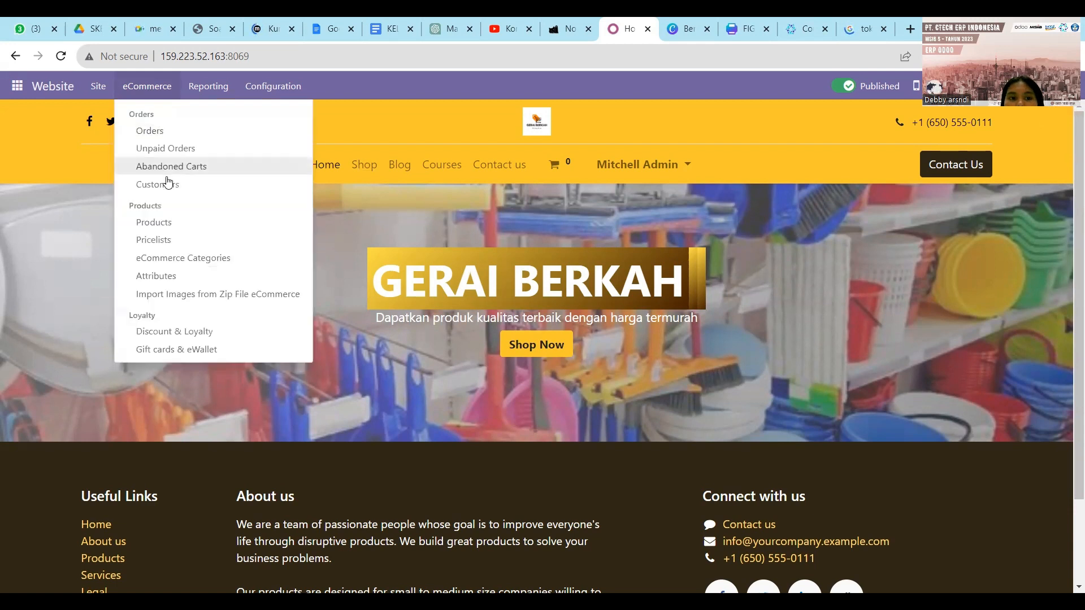
pyautogui.click(166, 223)
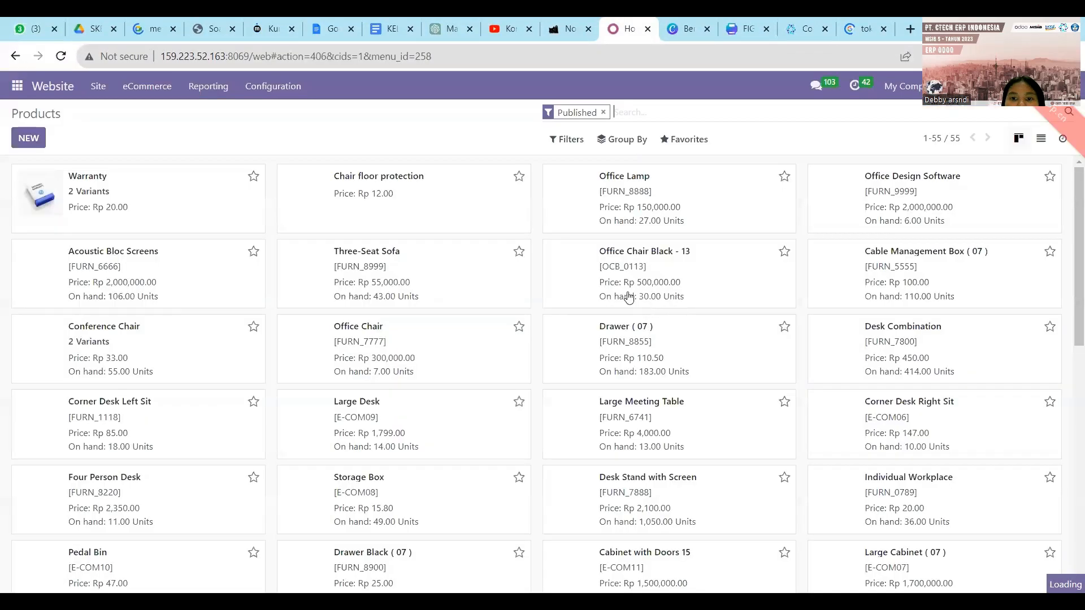
pyautogui.click(603, 112)
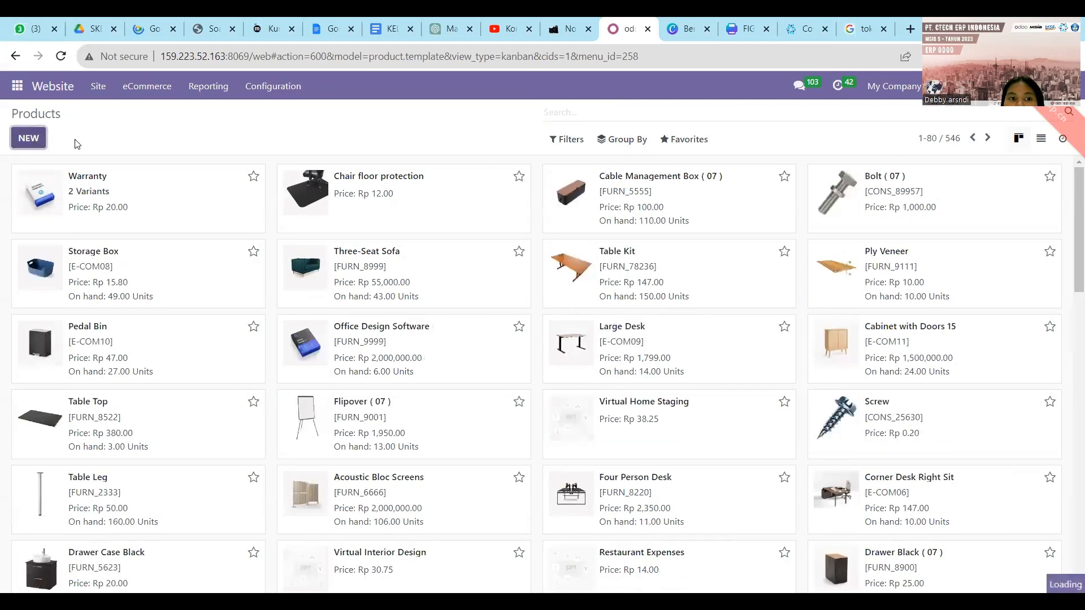
# Step: Create a new product named "Meja Makan"
pyautogui.click(31, 142)
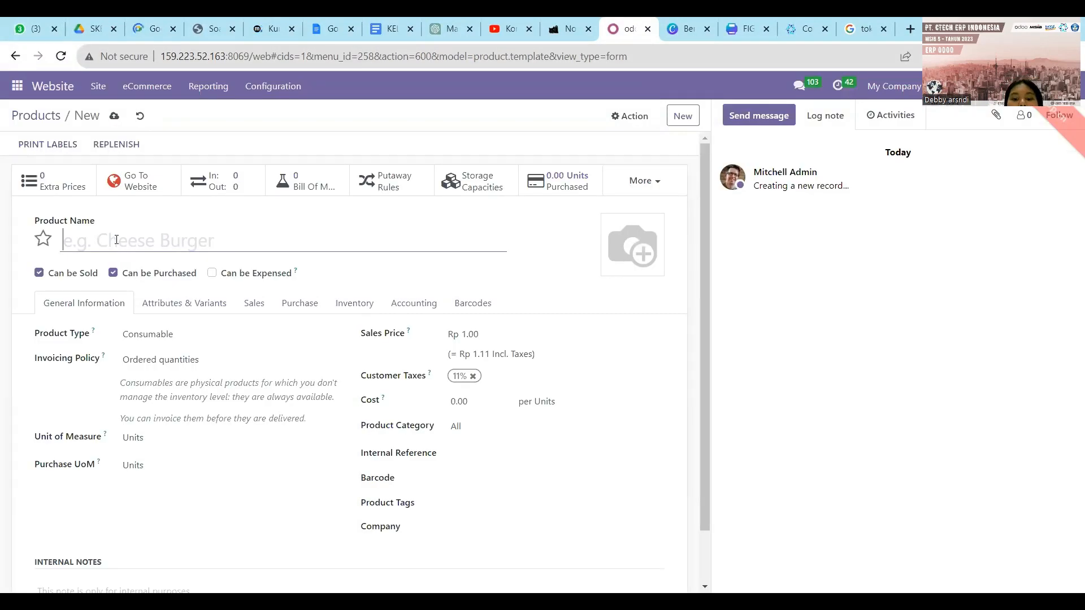
pyautogui.write('Meja ')
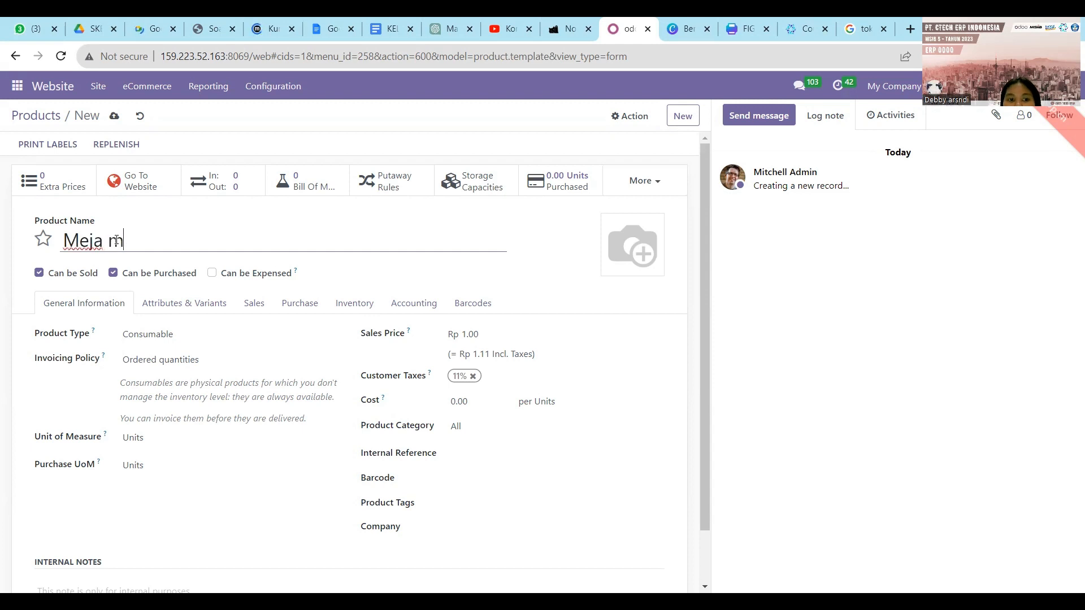
pyautogui.write('Makan')
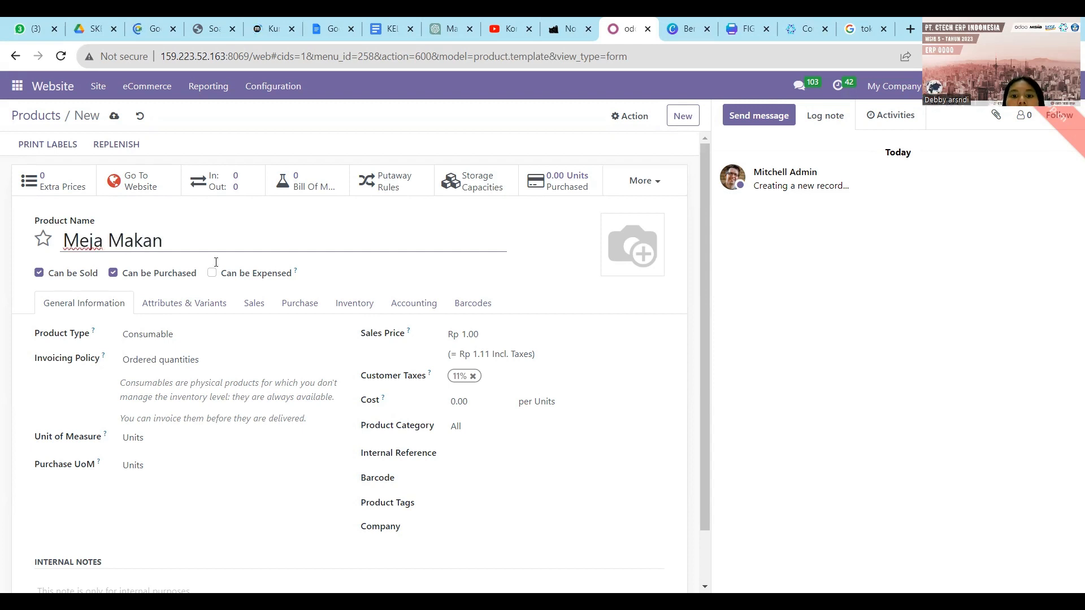
# Step: Upload the image Meja-Makan-Marmer-Kaki-Stainless-Kekinian from Downloads as the product picture
pyautogui.click(616, 273)
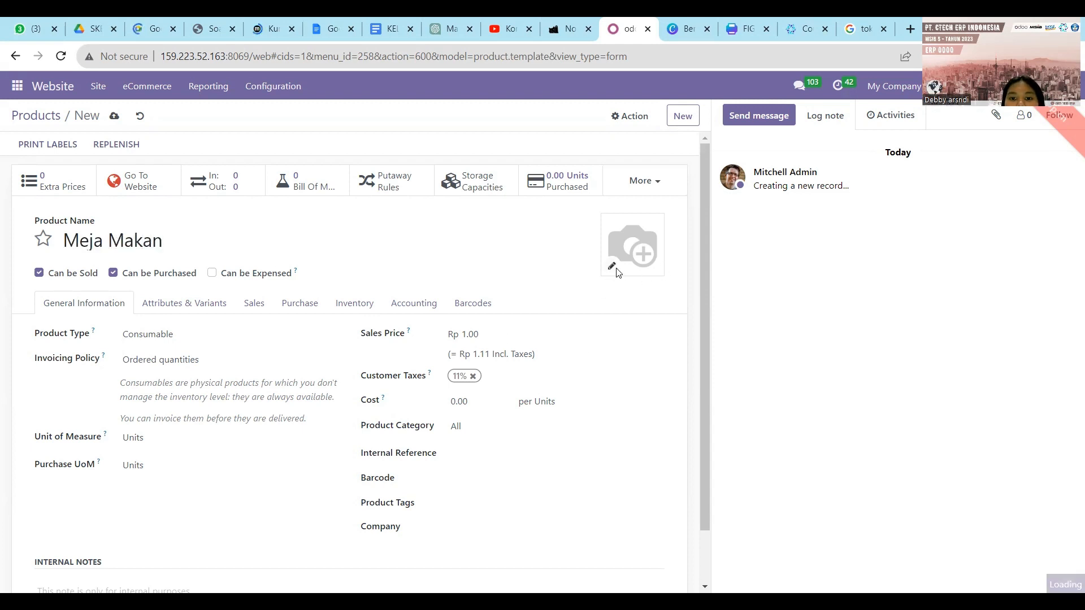
pyautogui.click(168, 170)
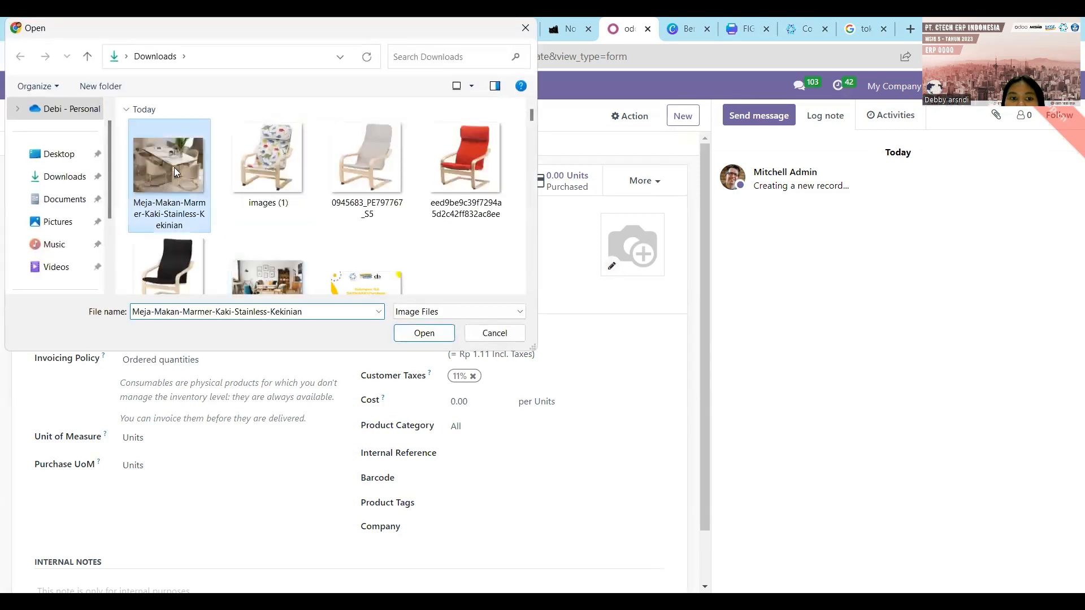
pyautogui.click(424, 333)
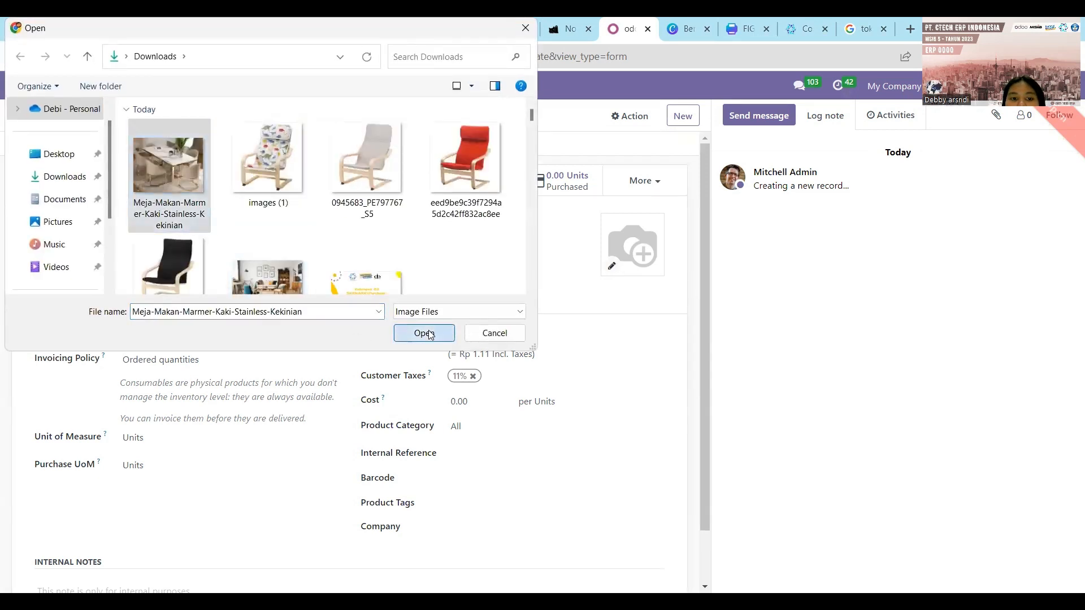
pyautogui.scroll(-1, 501, 288)
pyautogui.moveTo(643, 221)
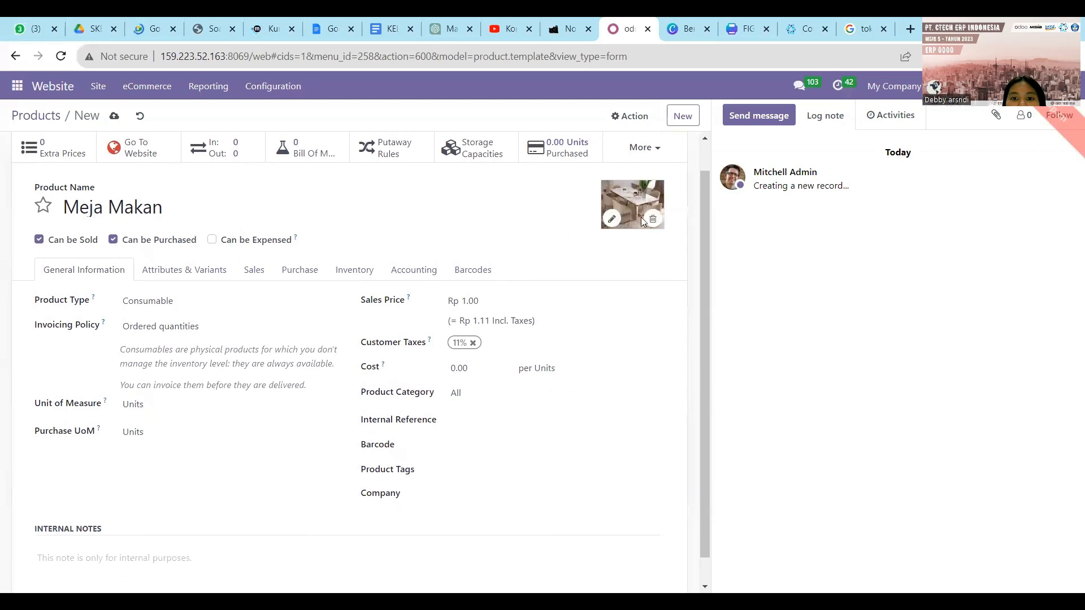
pyautogui.scroll(1, 558, 281)
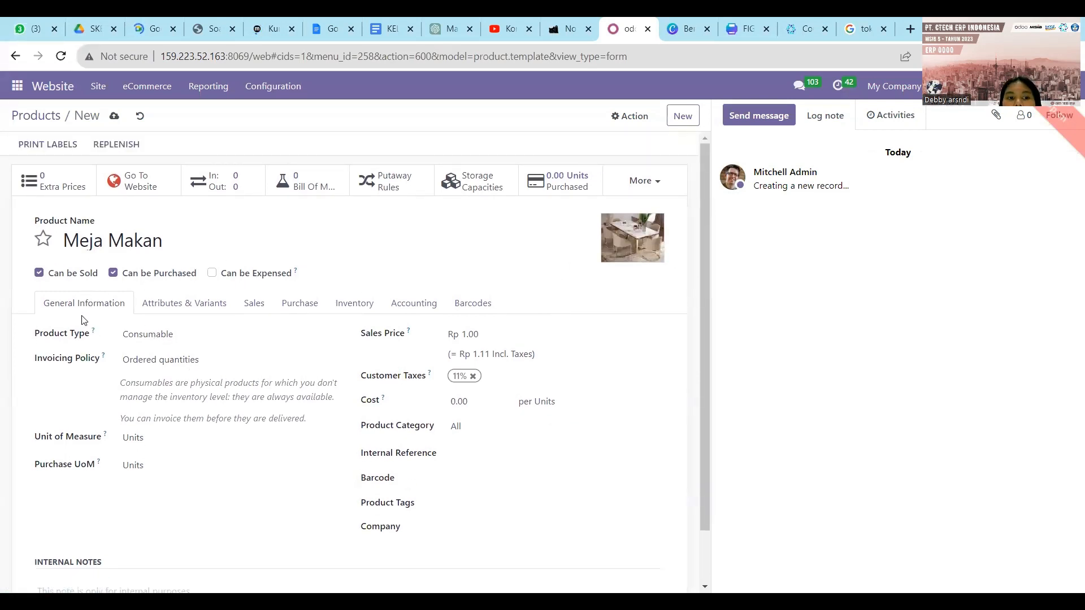
# Step: Set the product's sales price to Rp 10,000,000.00 and its cost to 10,000.00 per unit
pyautogui.scroll(-1, 395, 384)
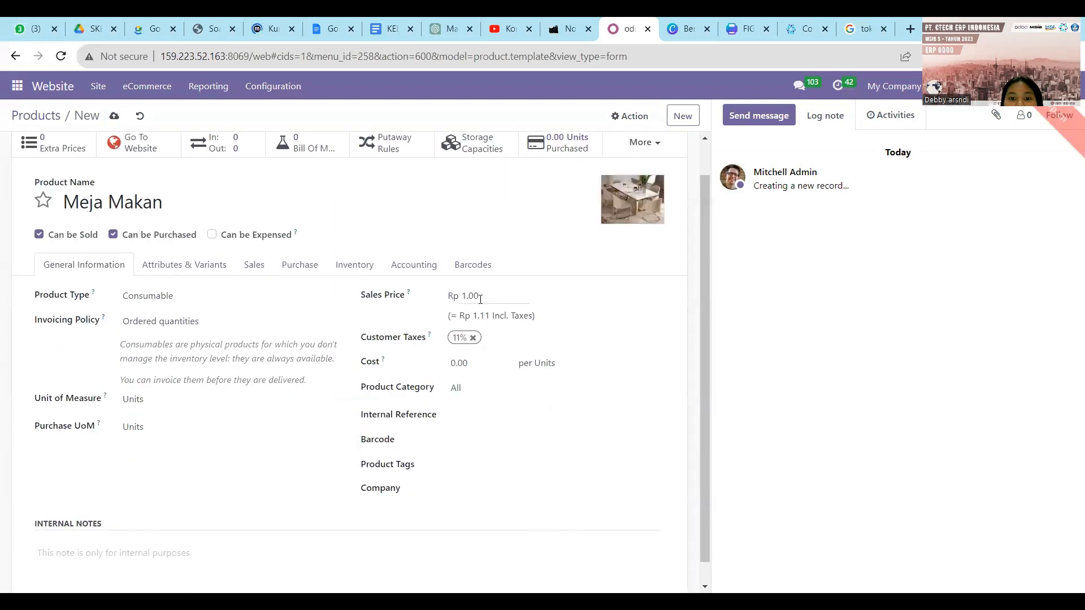
pyautogui.press('BackSpace')
pyautogui.press('BackSpace')
pyautogui.press('BackSpace')
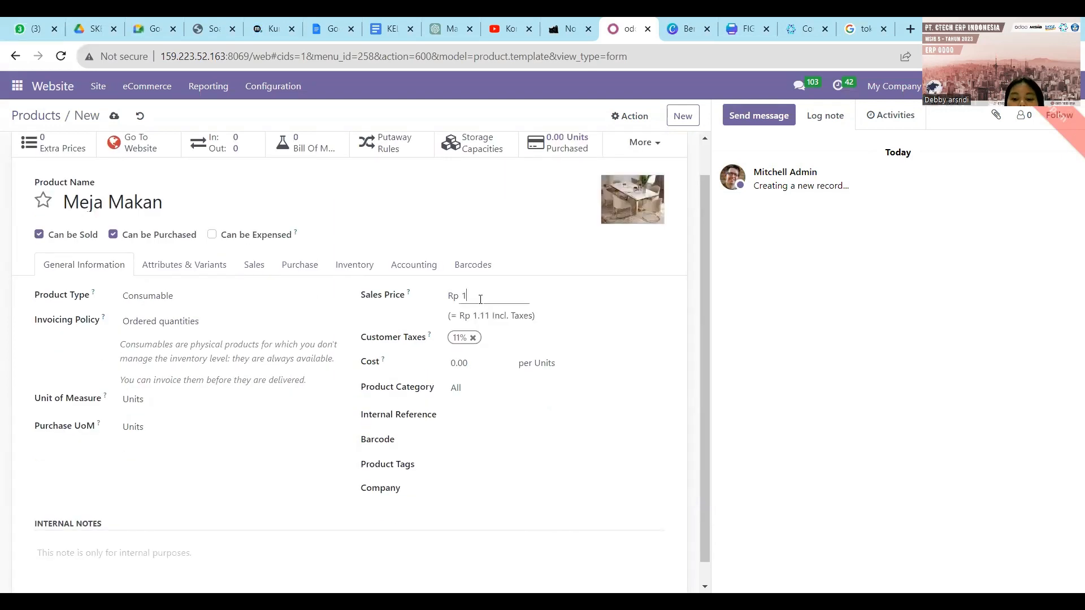
pyautogui.write('0')
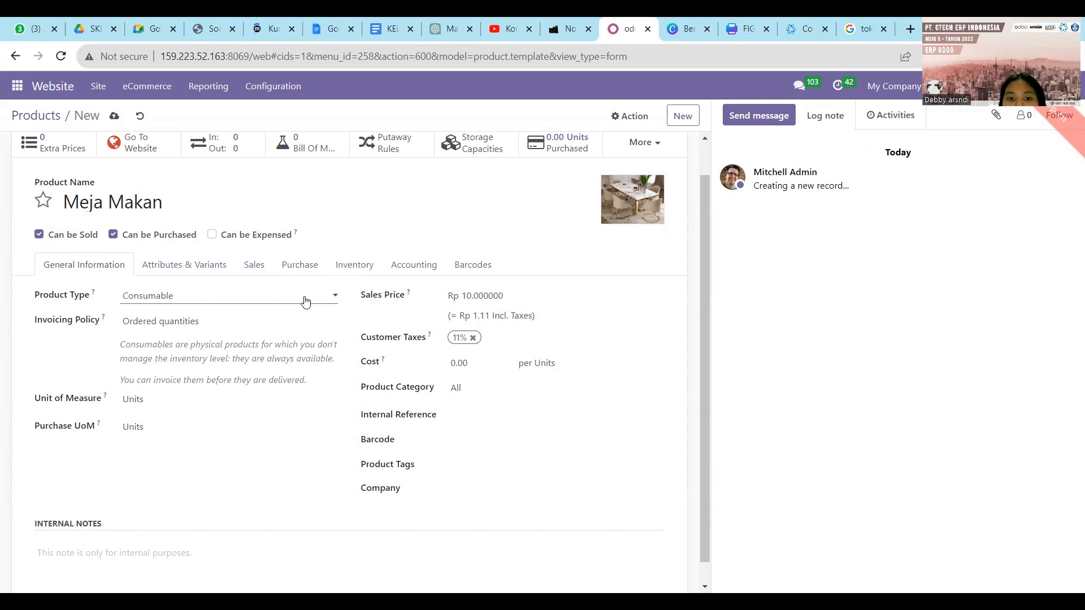
pyautogui.click(336, 296)
pyautogui.click(377, 317)
pyautogui.click(499, 293)
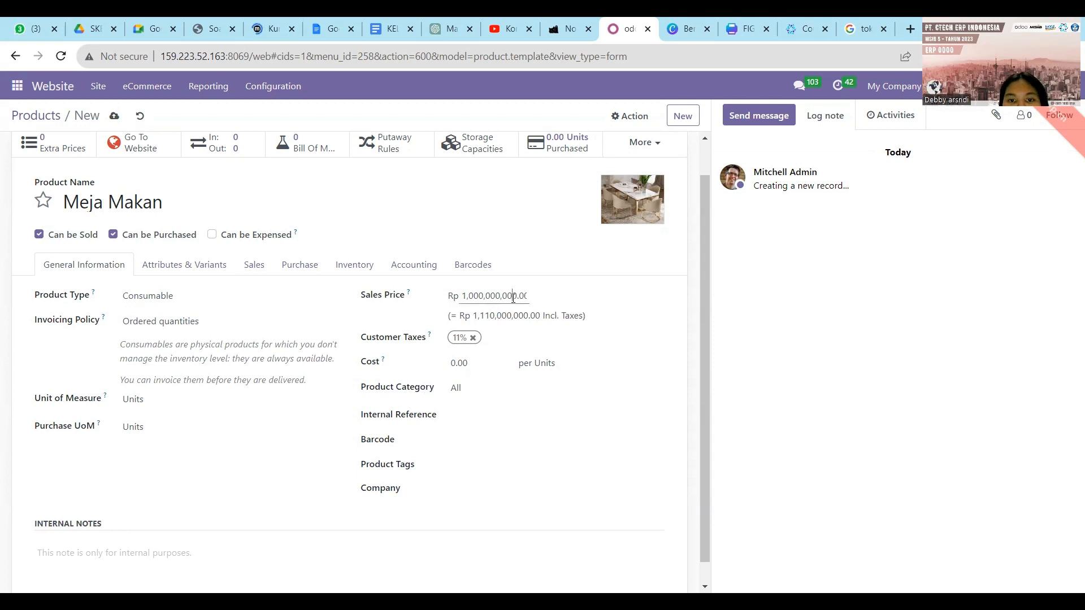
pyautogui.click(221, 431)
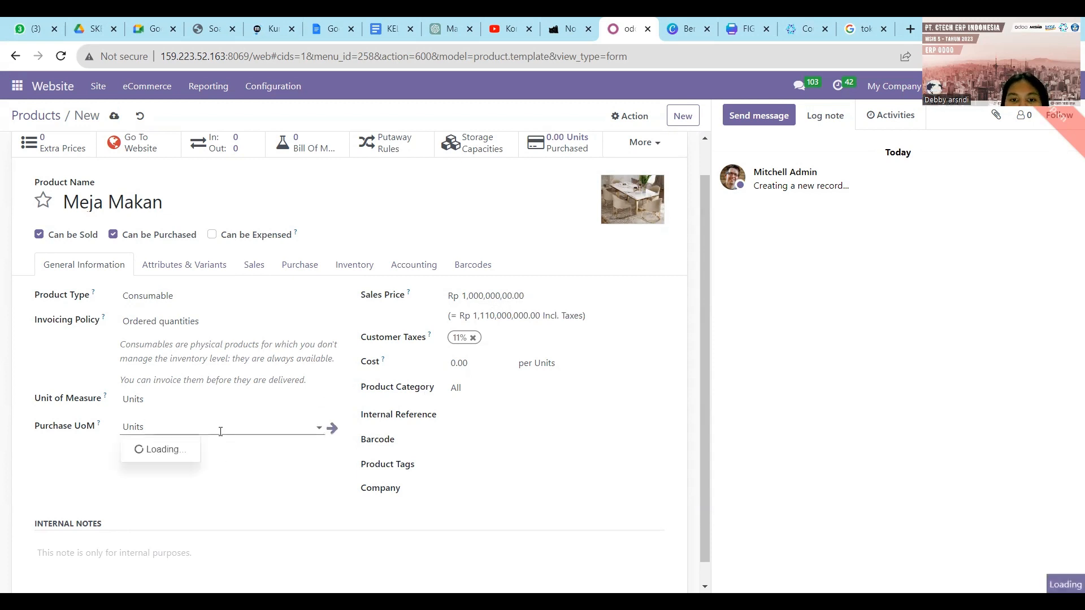
pyautogui.click(225, 489)
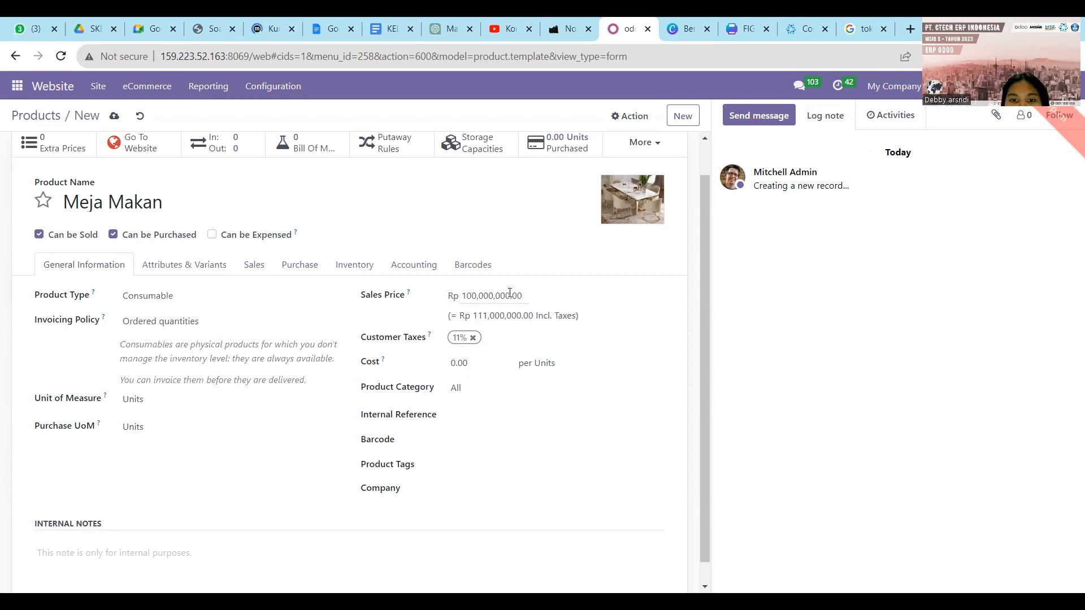
pyautogui.press('BackSpace')
pyautogui.click(547, 386)
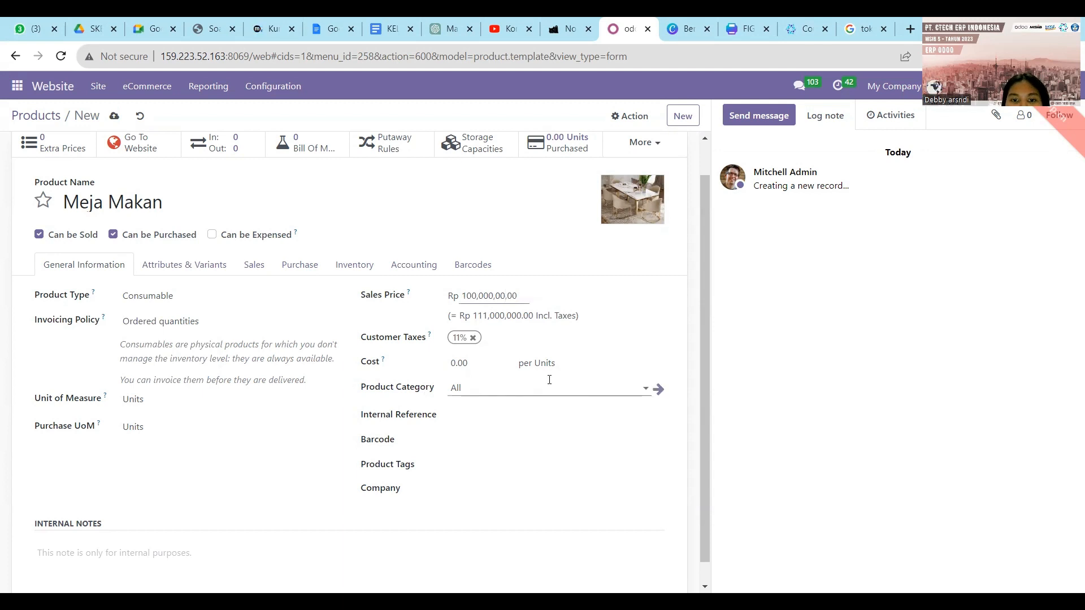
pyautogui.click(547, 303)
pyautogui.click(458, 364)
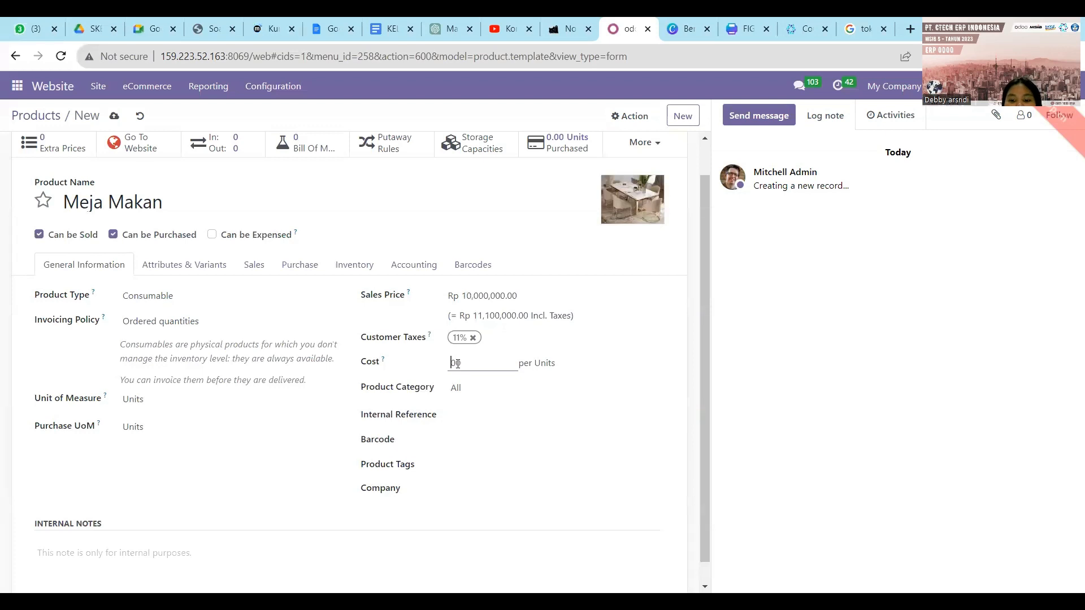
pyautogui.click(210, 527)
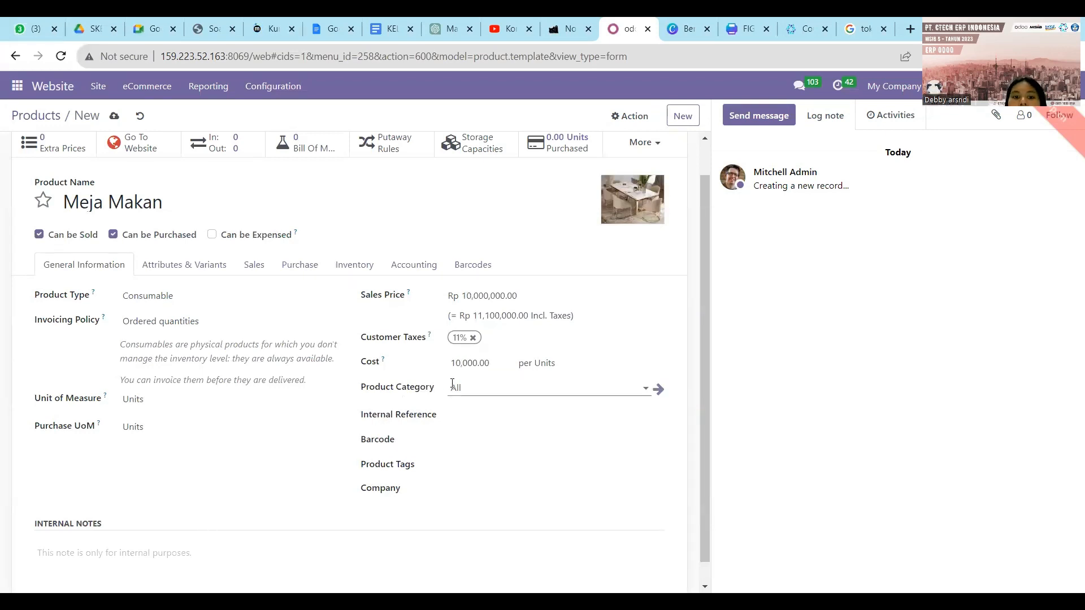
# Step: Choose "Fueniture" as the product category from the full category list
pyautogui.click(465, 384)
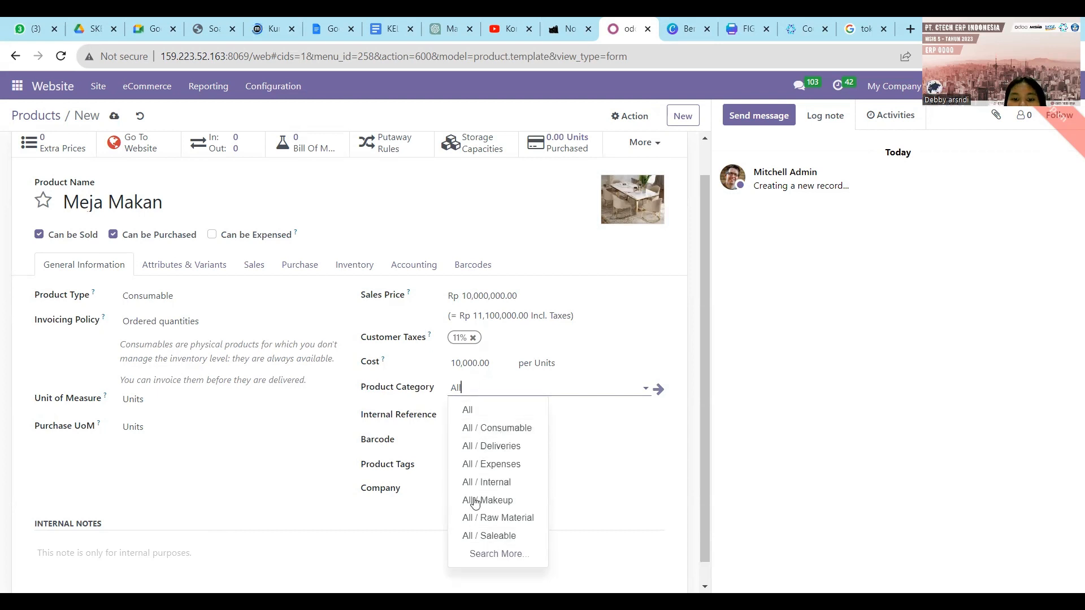
pyautogui.click(708, 505)
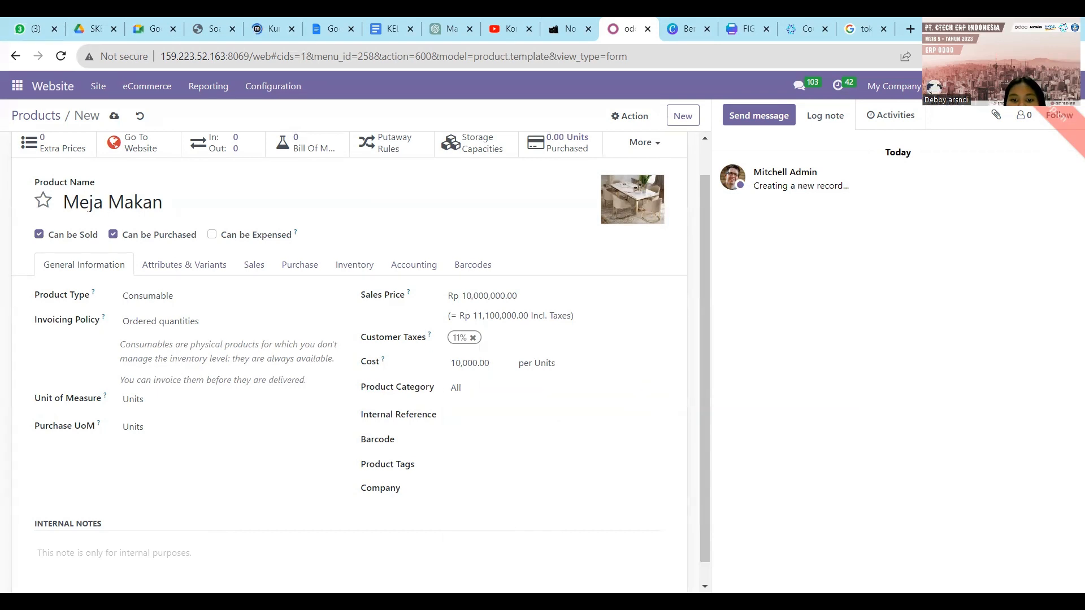
pyautogui.click(530, 384)
pyautogui.click(472, 538)
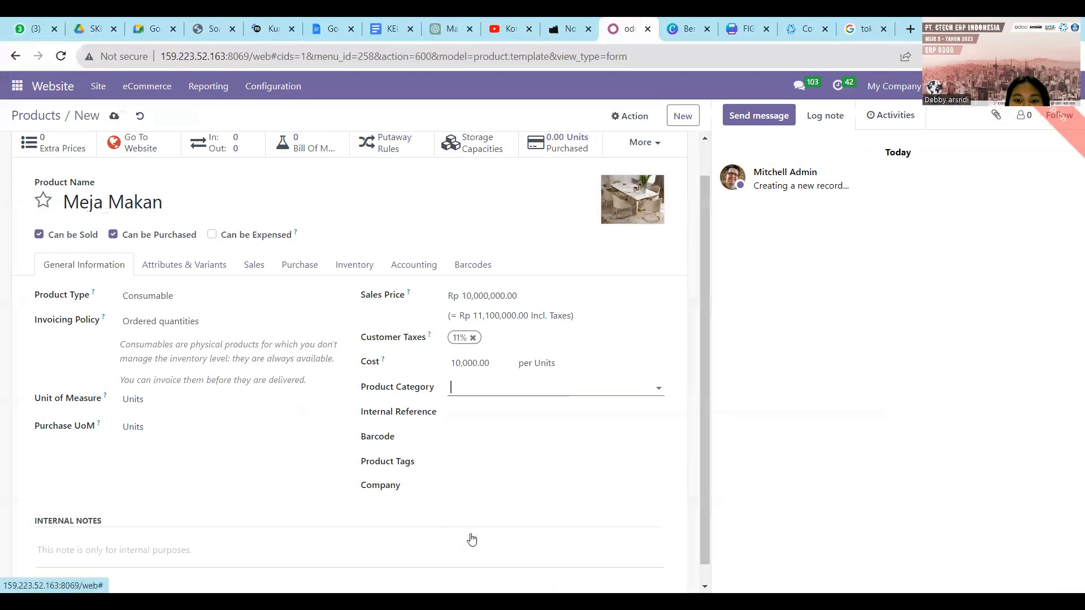
pyautogui.scroll(-4, 324, 483)
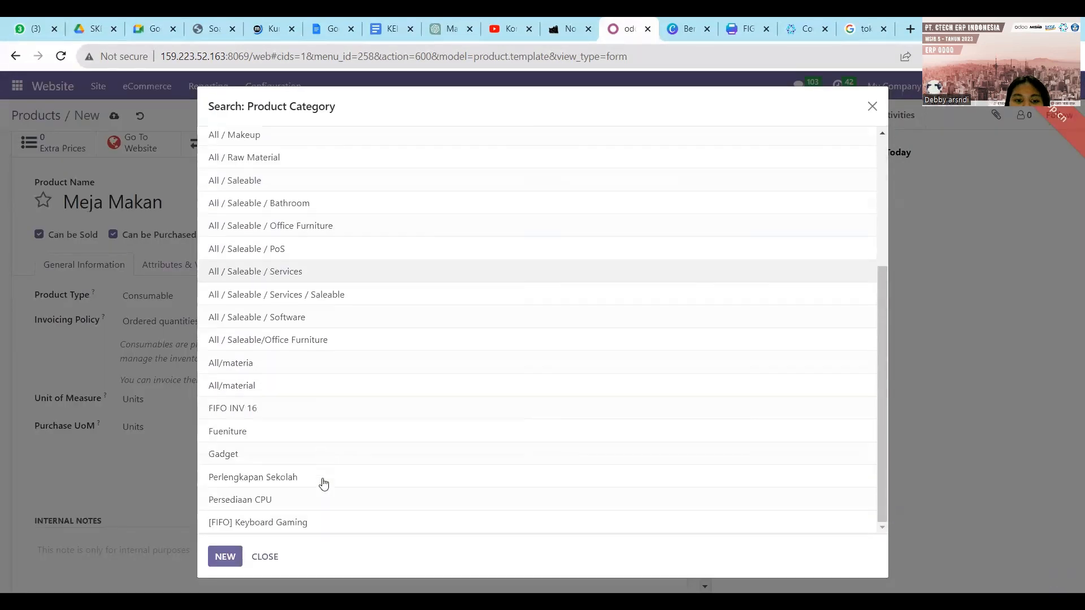
pyautogui.click(223, 435)
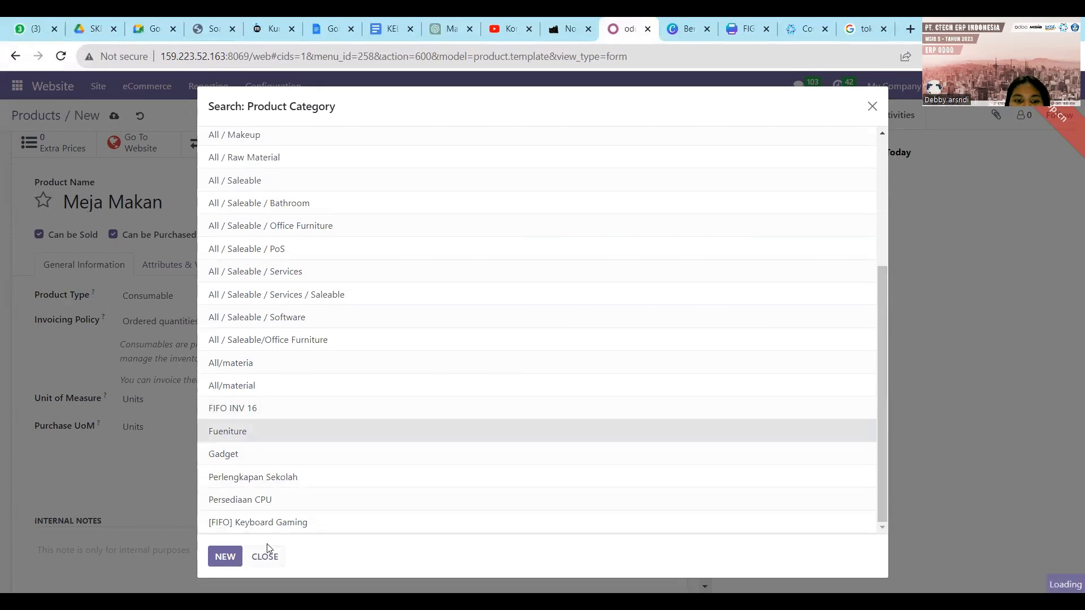
pyautogui.doubleClick(229, 436)
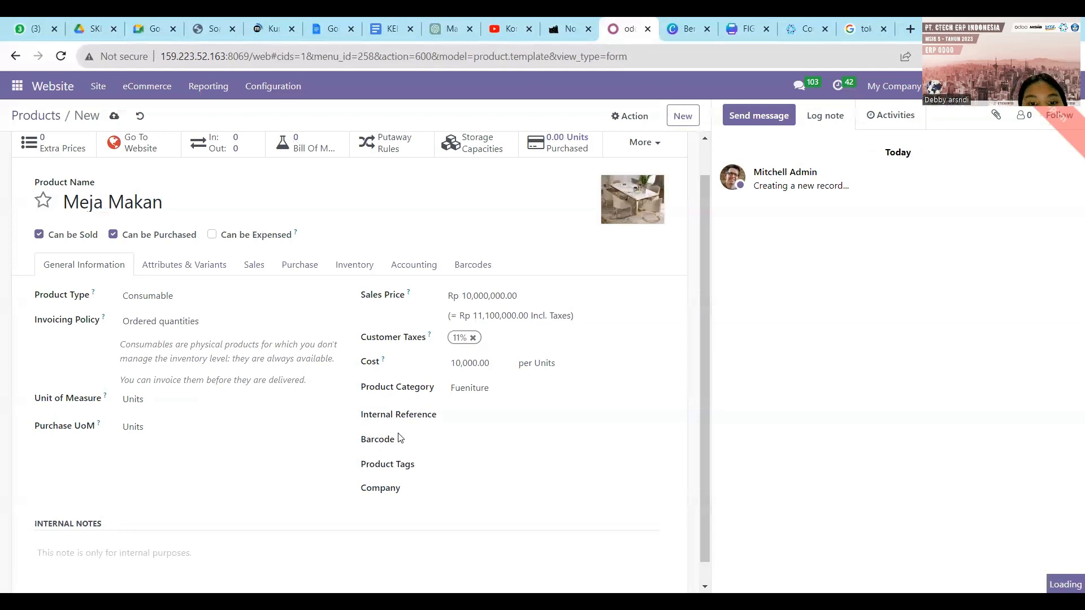
# Step: Add a Legs attribute line to the product's variants and create the value 4 for it
pyautogui.click(153, 272)
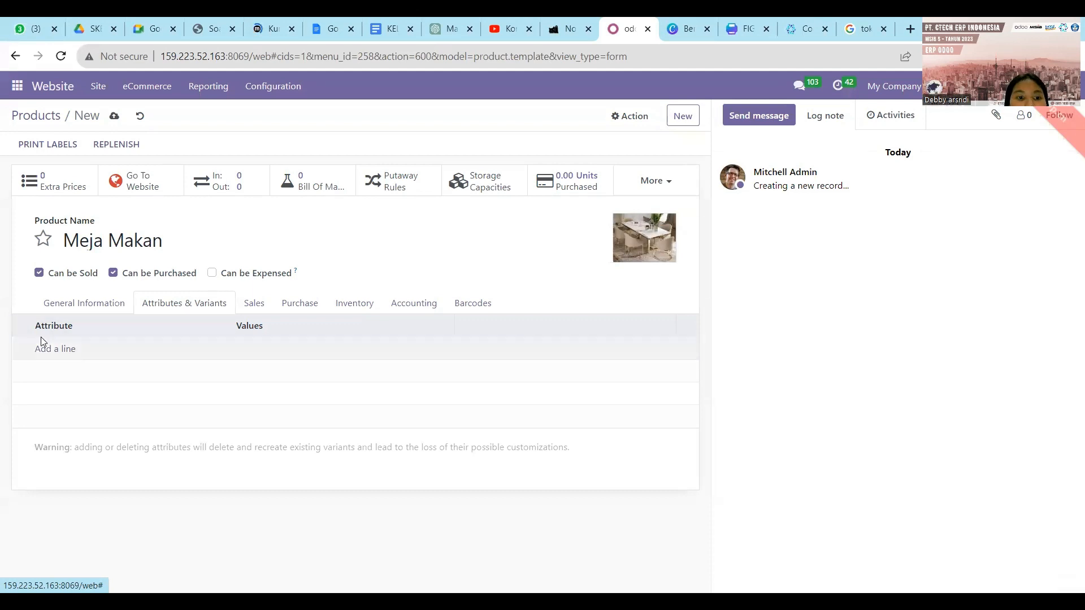
pyautogui.click(47, 351)
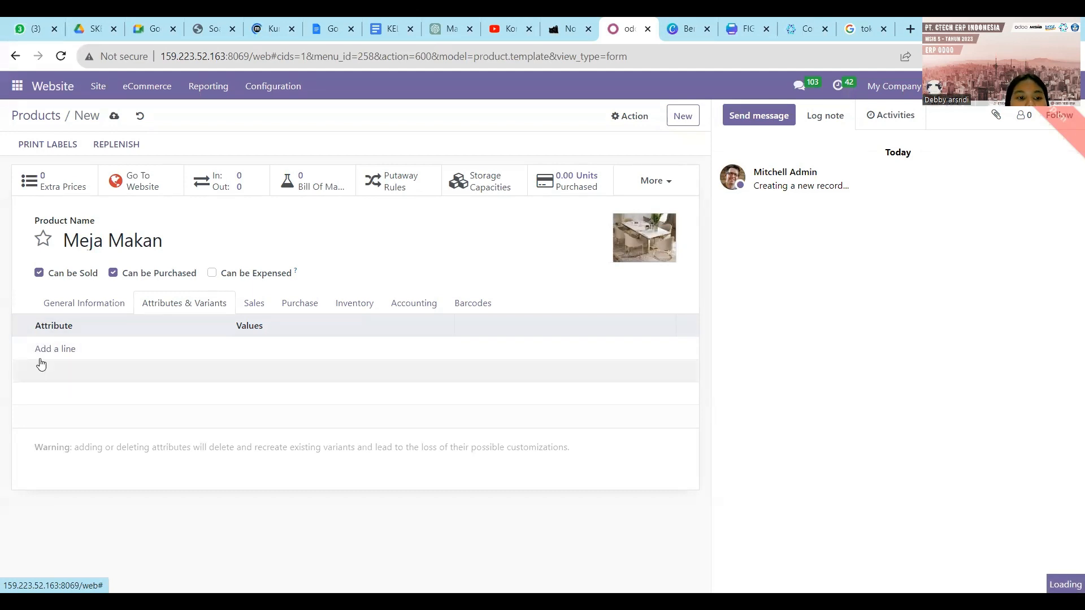
pyautogui.click(58, 347)
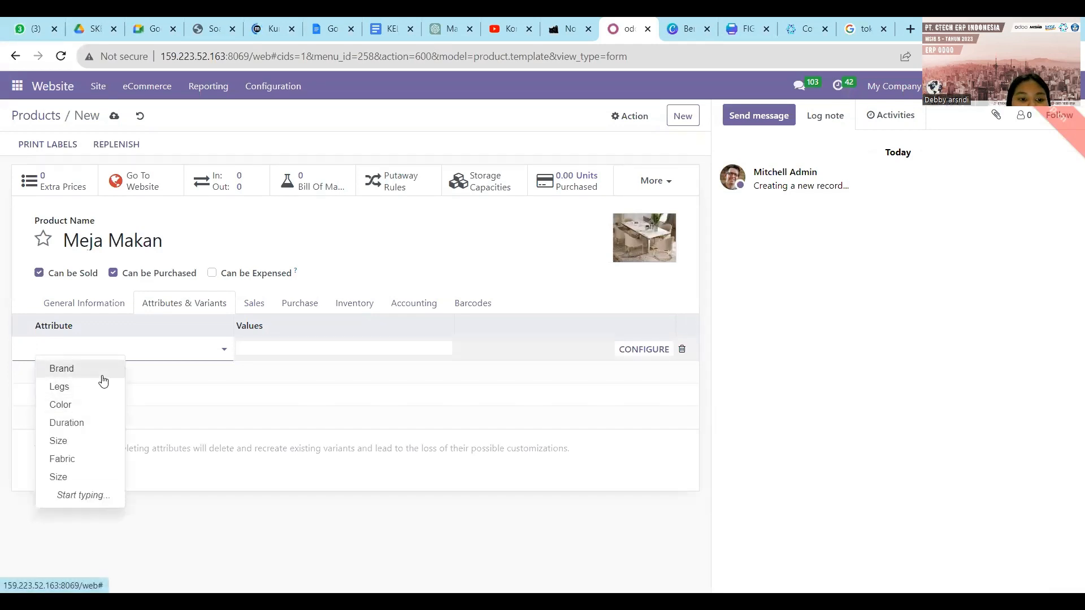
pyautogui.click(87, 394)
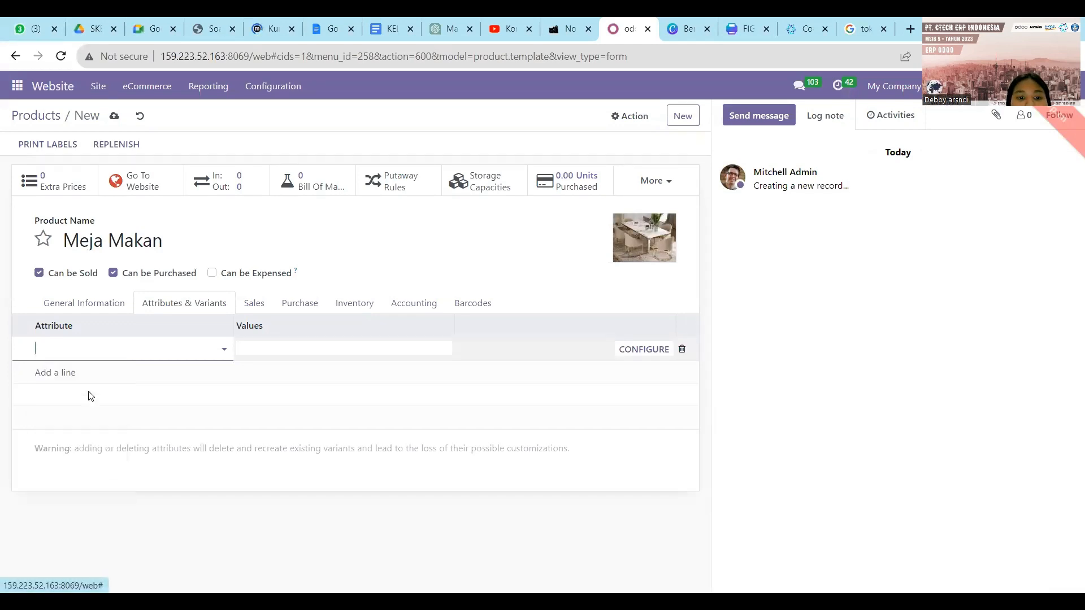
pyautogui.click(276, 359)
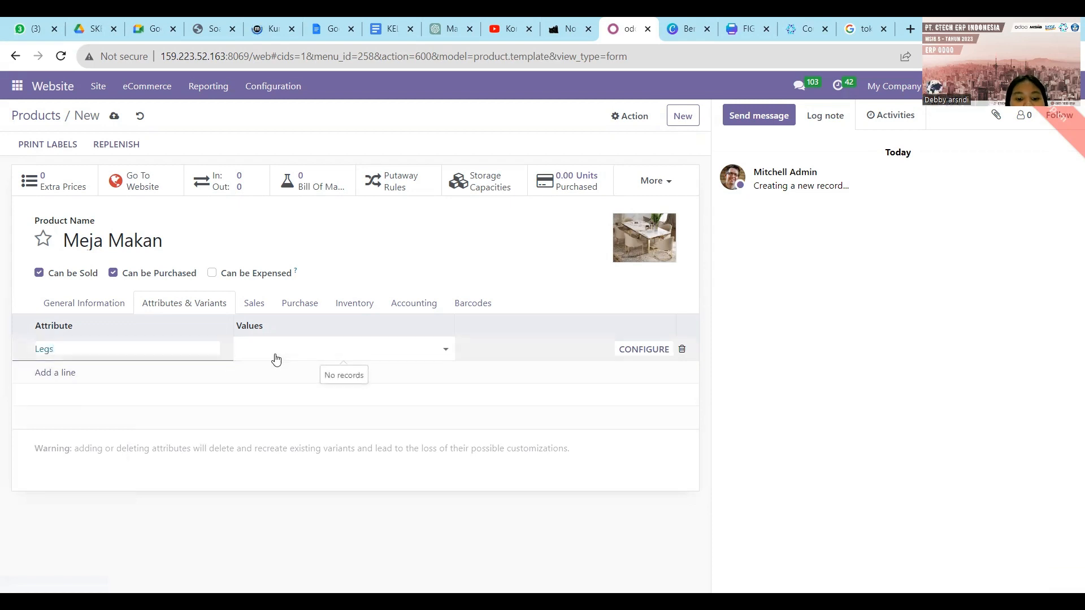
pyautogui.write('4')
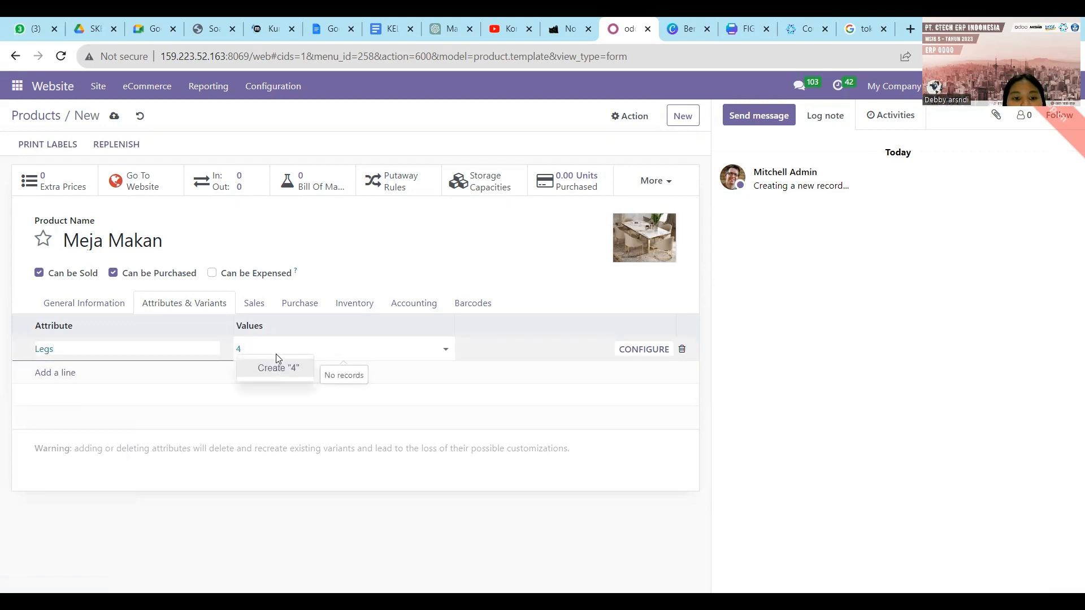
pyautogui.click(294, 368)
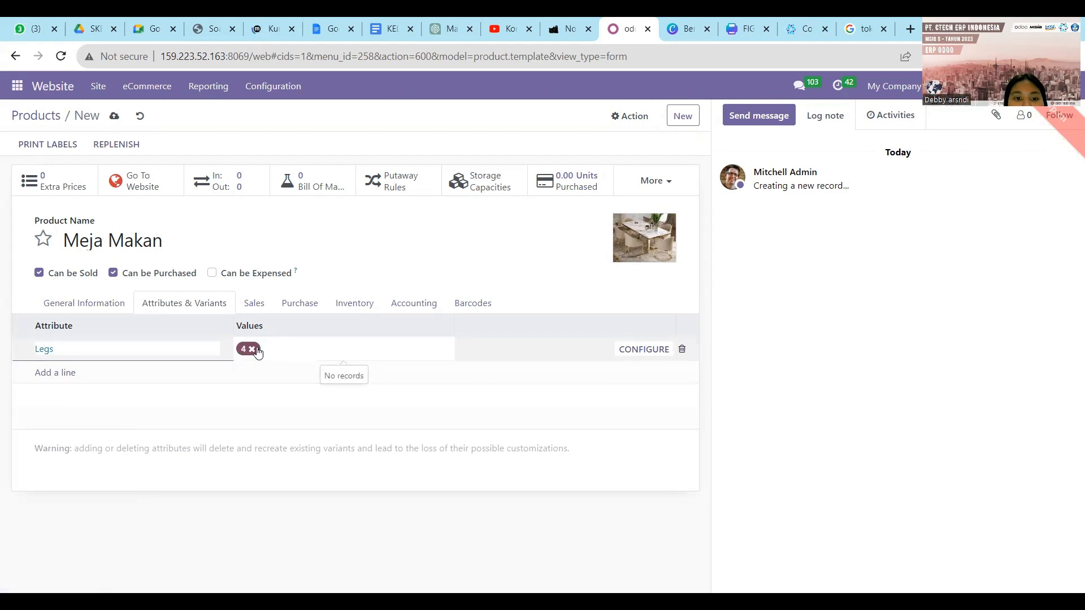
# Step: Remove the value 4 from the Legs attribute line and change the line's attribute to Size
pyautogui.click(252, 349)
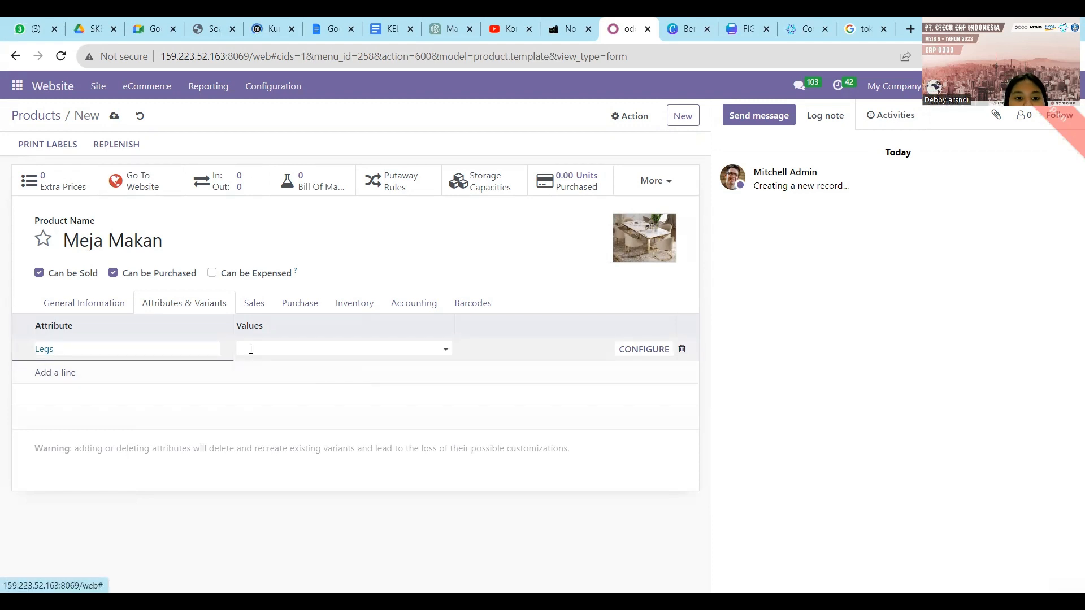
pyautogui.click(213, 348)
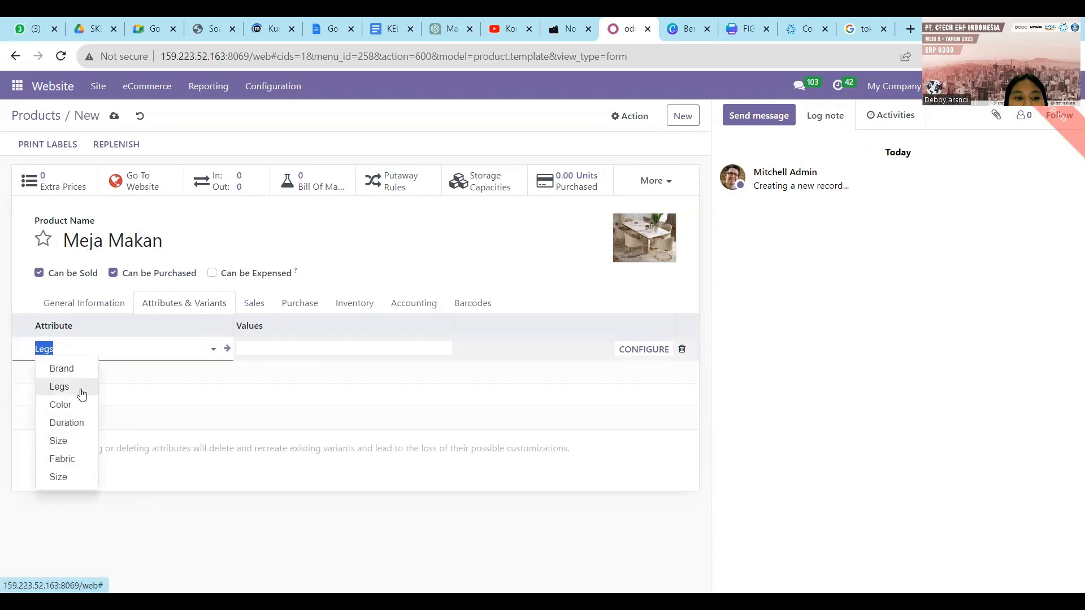
pyautogui.click(58, 442)
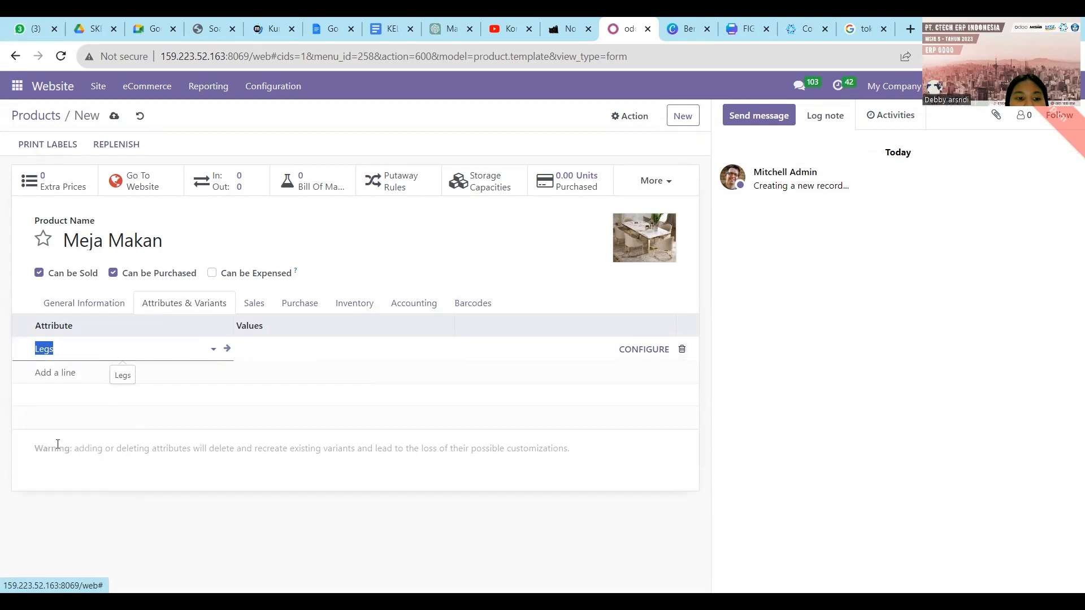
# Step: Add the values S, M and L to the product's Size attribute line
pyautogui.click(270, 346)
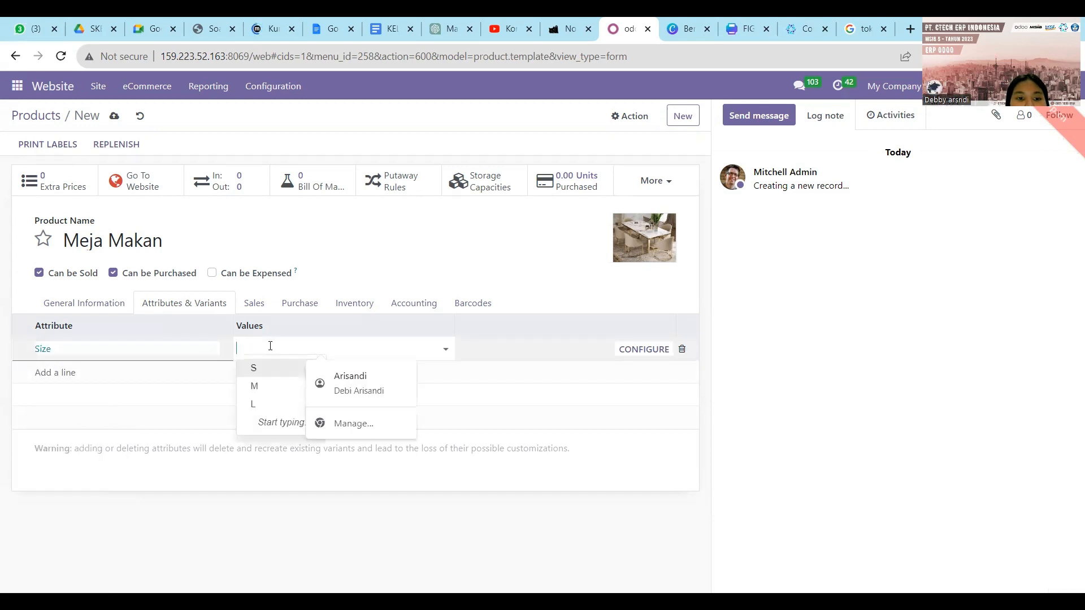
pyautogui.click(271, 369)
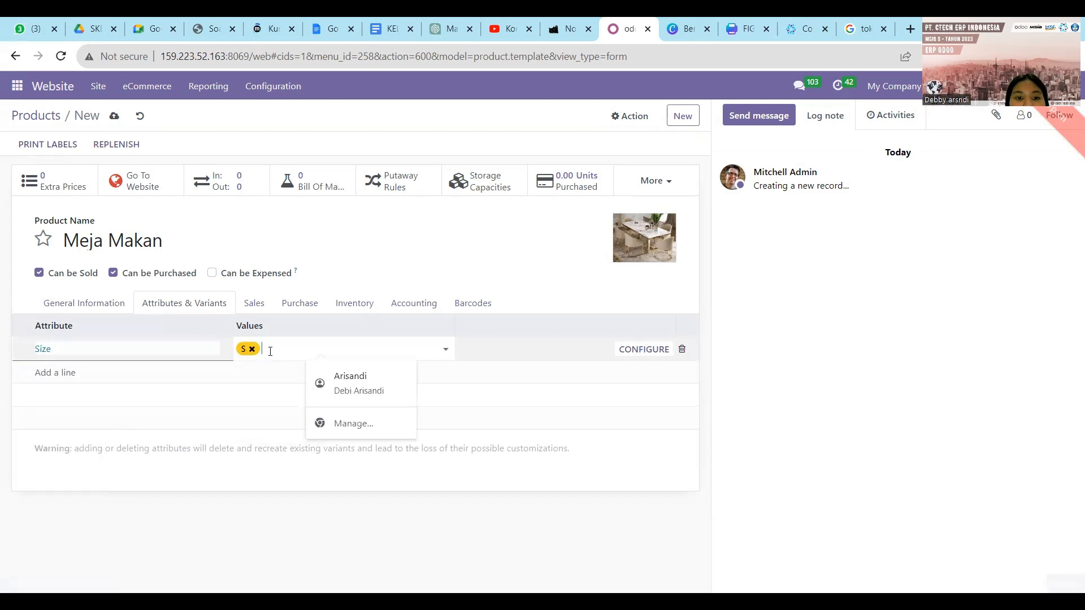
pyautogui.click(270, 351)
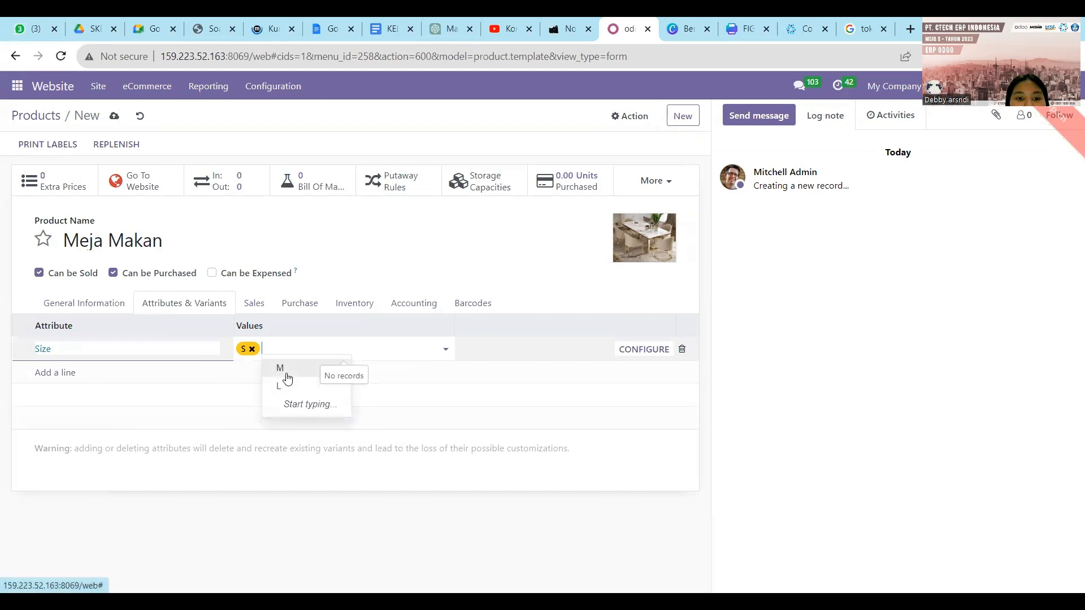
pyautogui.click(288, 377)
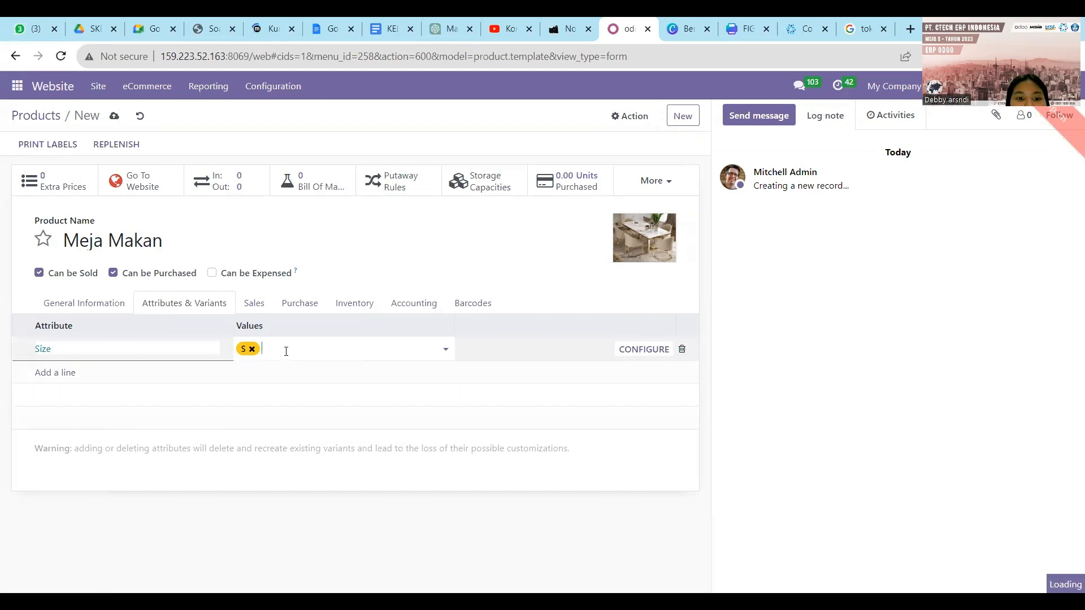
pyautogui.click(286, 351)
pyautogui.click(282, 366)
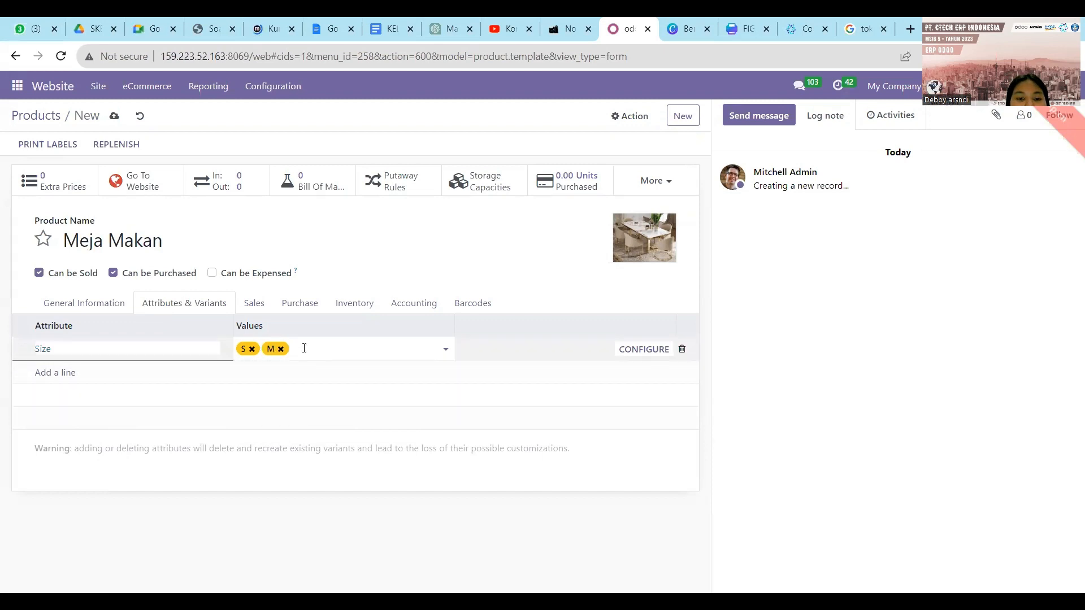
pyautogui.click(304, 348)
pyautogui.click(308, 383)
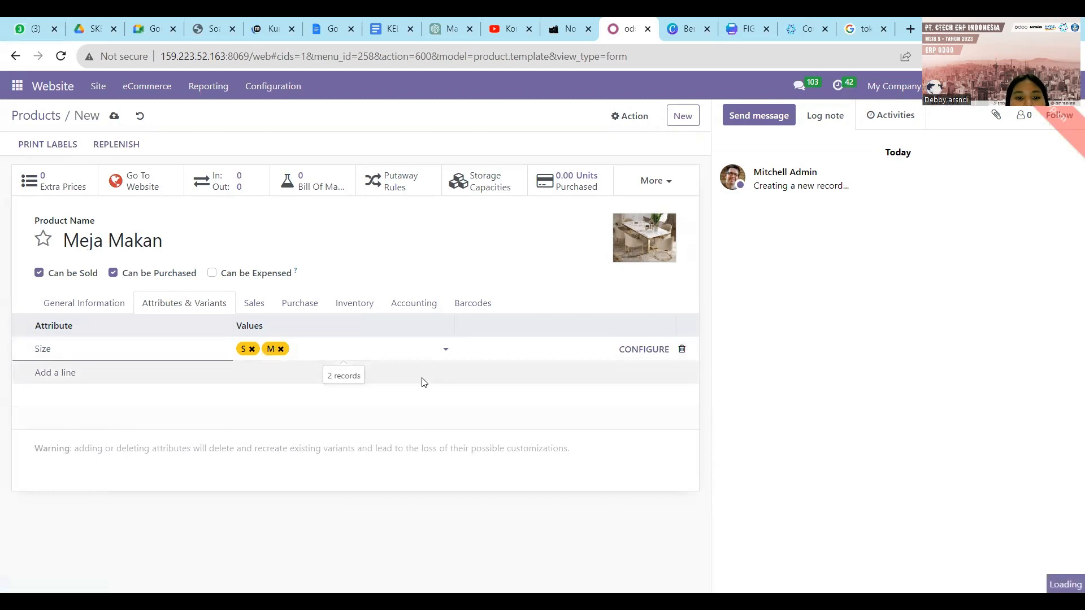
# Step: Assign the product to the Gerai Berkah website and the Furnitures eCommerce category in its sales settings
pyautogui.click(256, 304)
pyautogui.scroll(-1, 334, 418)
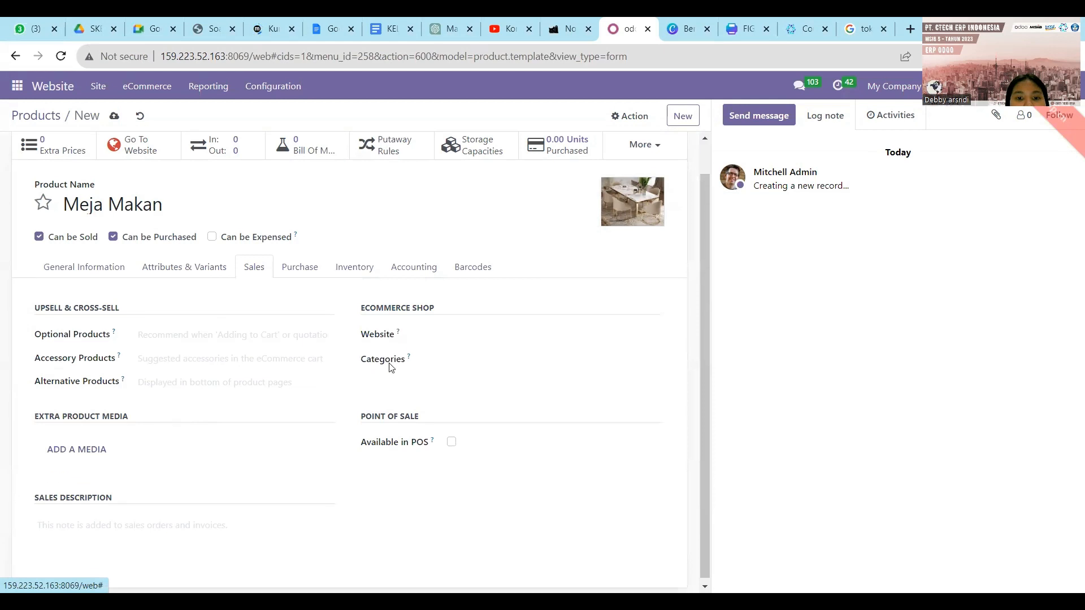
pyautogui.click(455, 333)
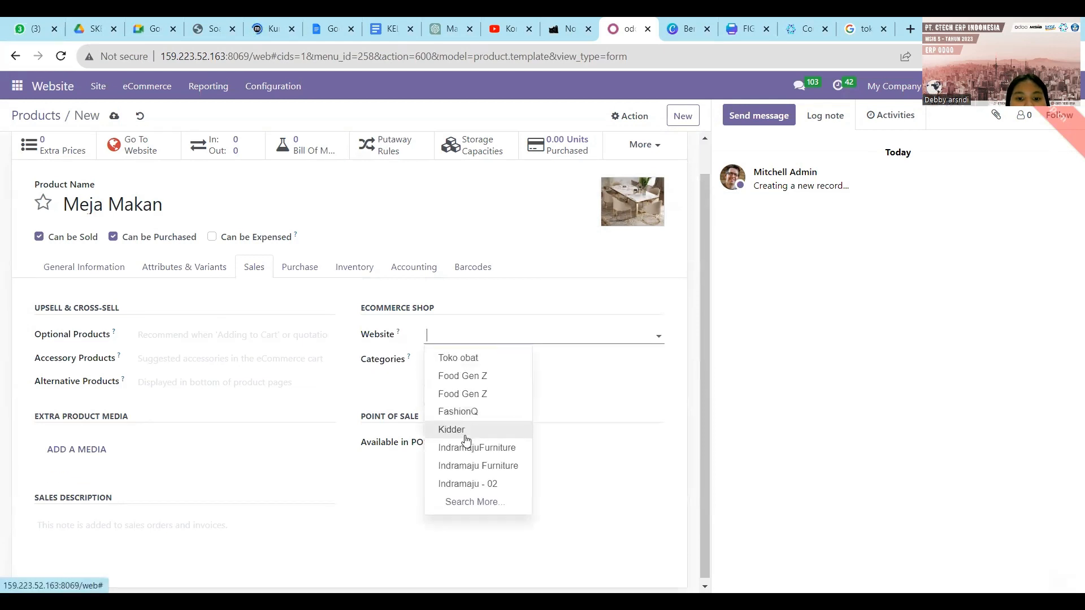
pyautogui.click(457, 505)
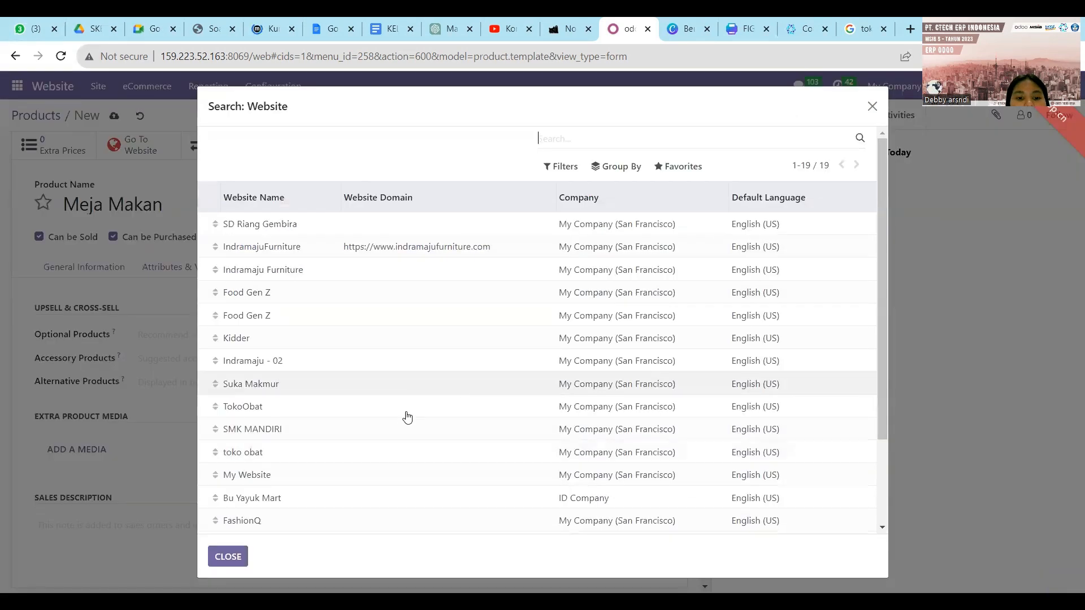
pyautogui.scroll(-3, 407, 417)
pyautogui.click(247, 431)
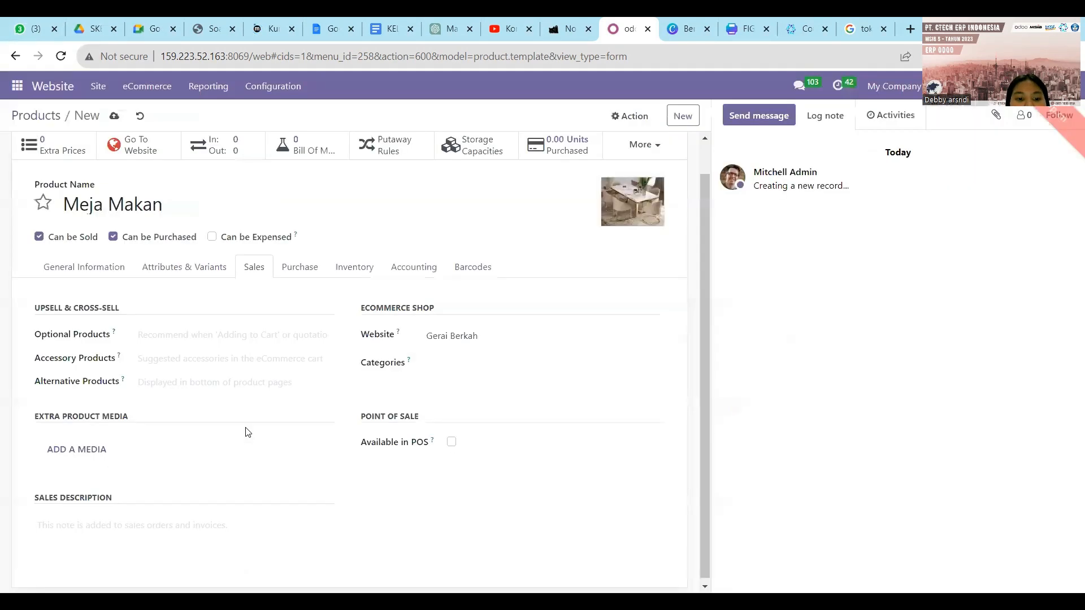
pyautogui.click(429, 358)
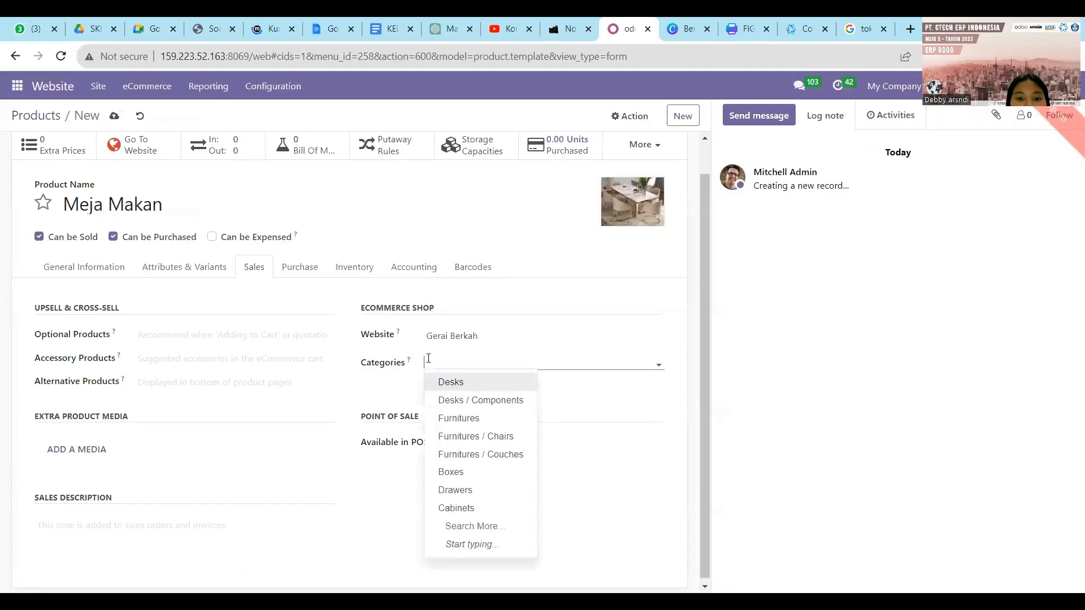
pyautogui.click(457, 418)
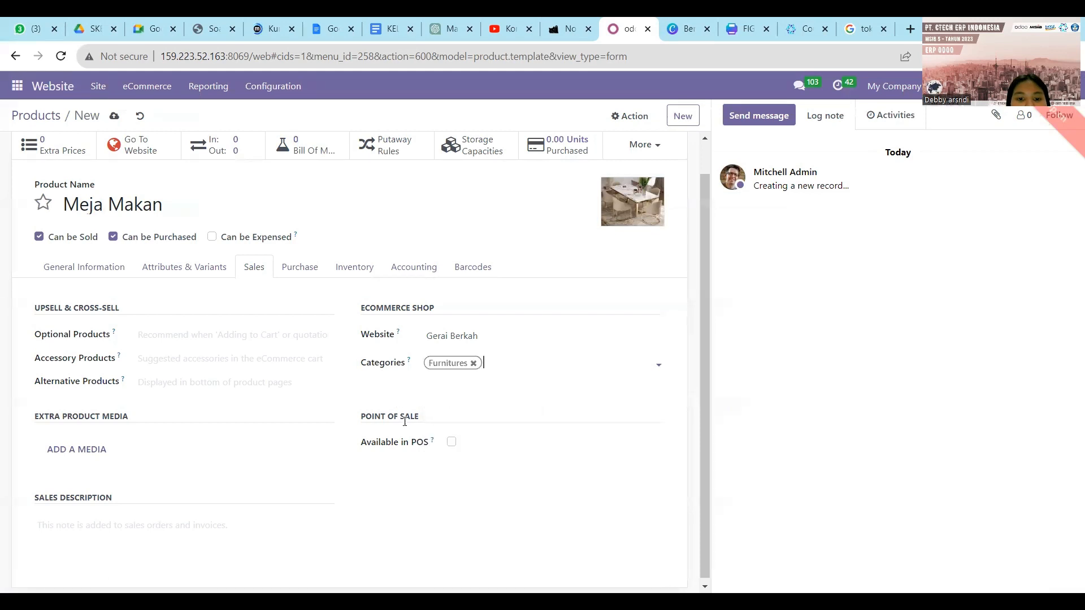
pyautogui.click(305, 275)
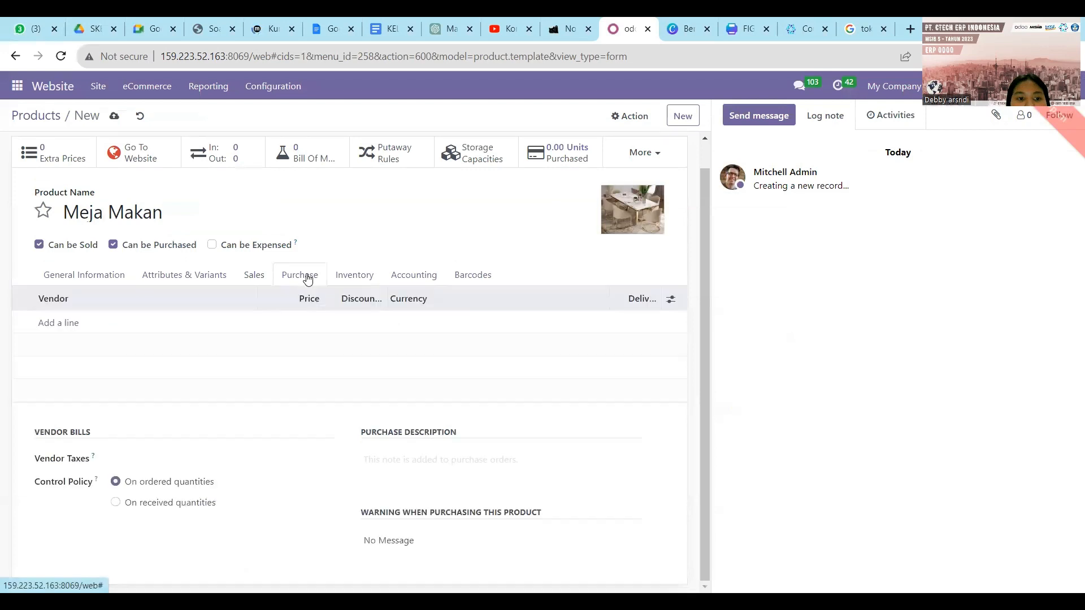
pyautogui.click(363, 277)
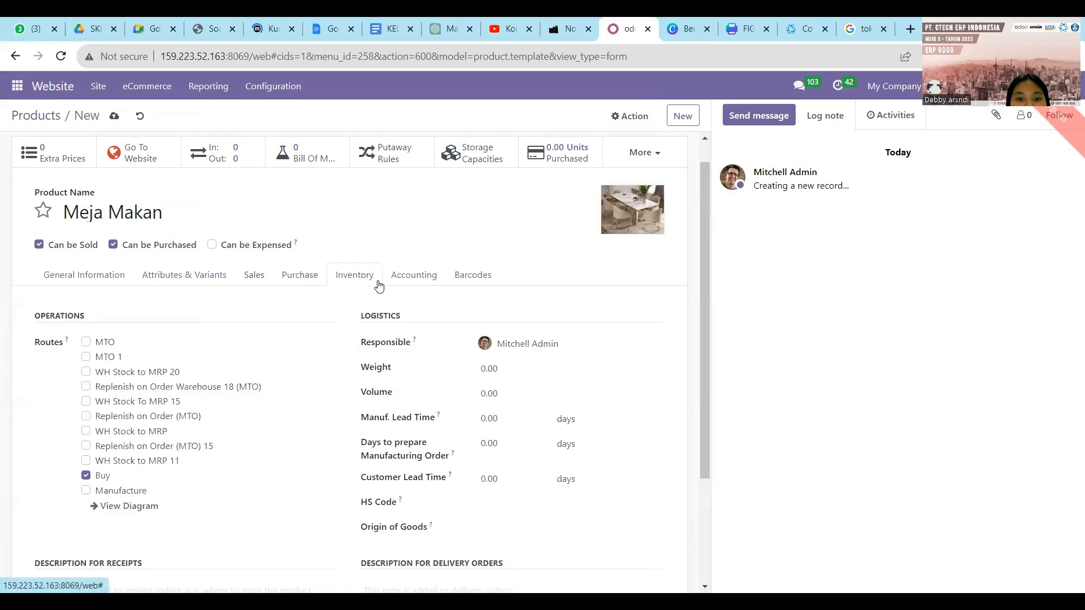
pyautogui.click(408, 289)
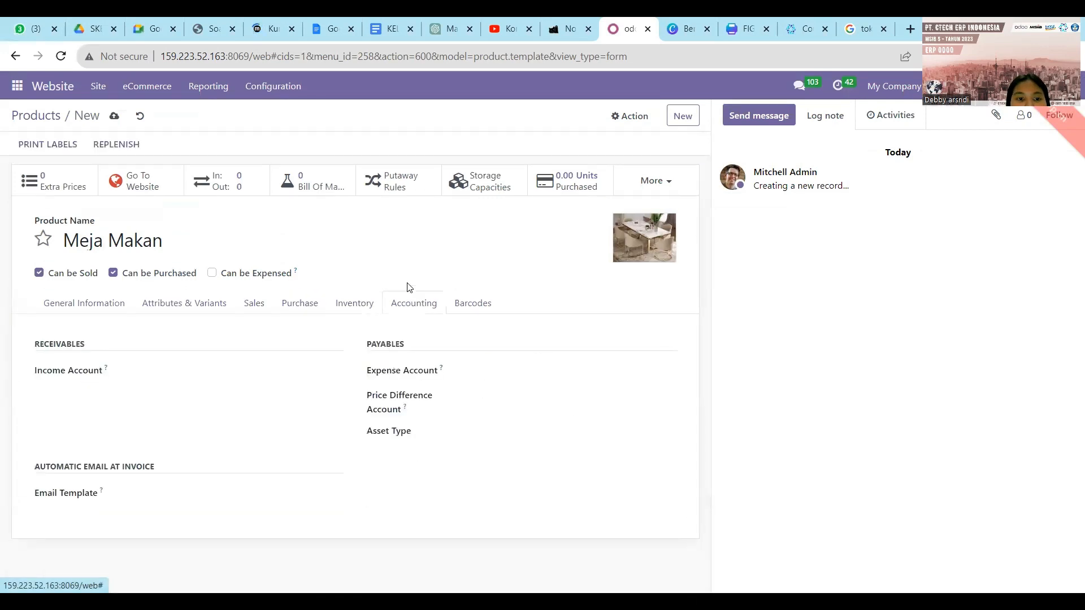
pyautogui.click(460, 300)
pyautogui.click(262, 307)
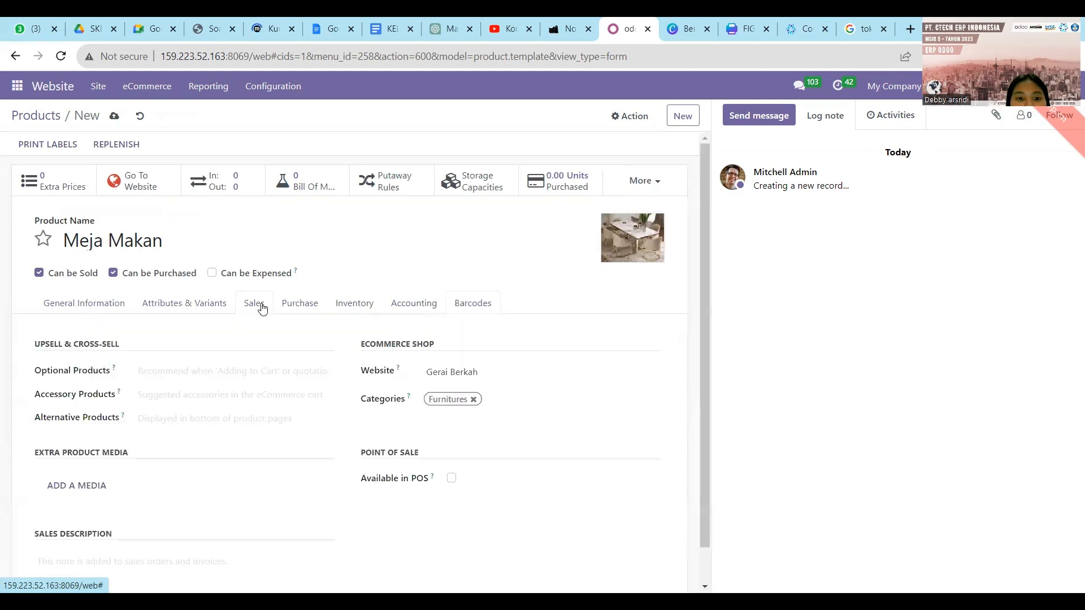
# Step: Set the product's company to My Company (San Francisco) in the general information and save the product
pyautogui.click(92, 308)
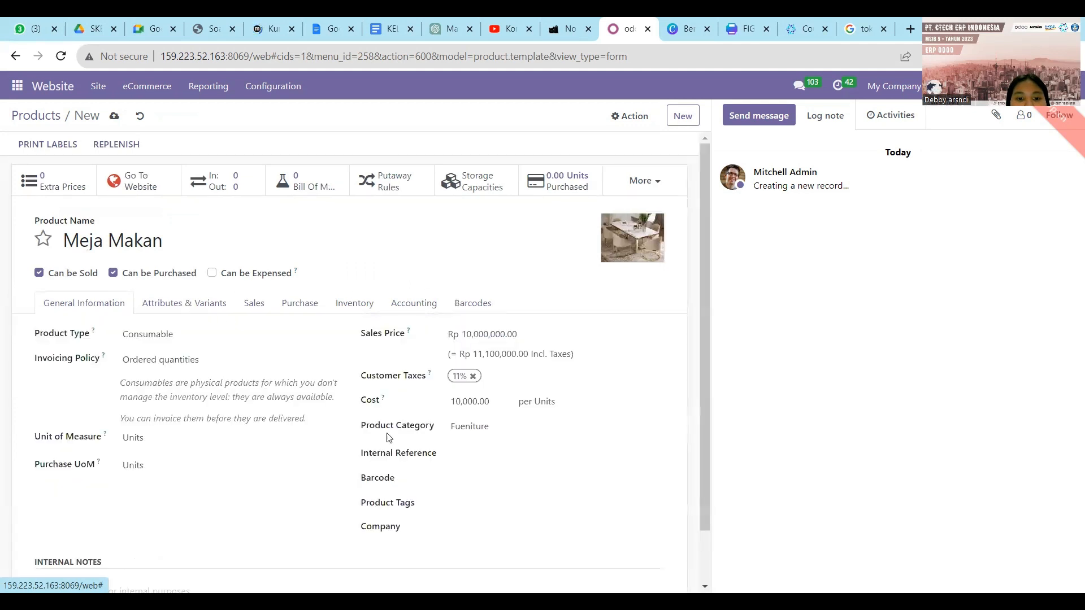
pyautogui.click(479, 526)
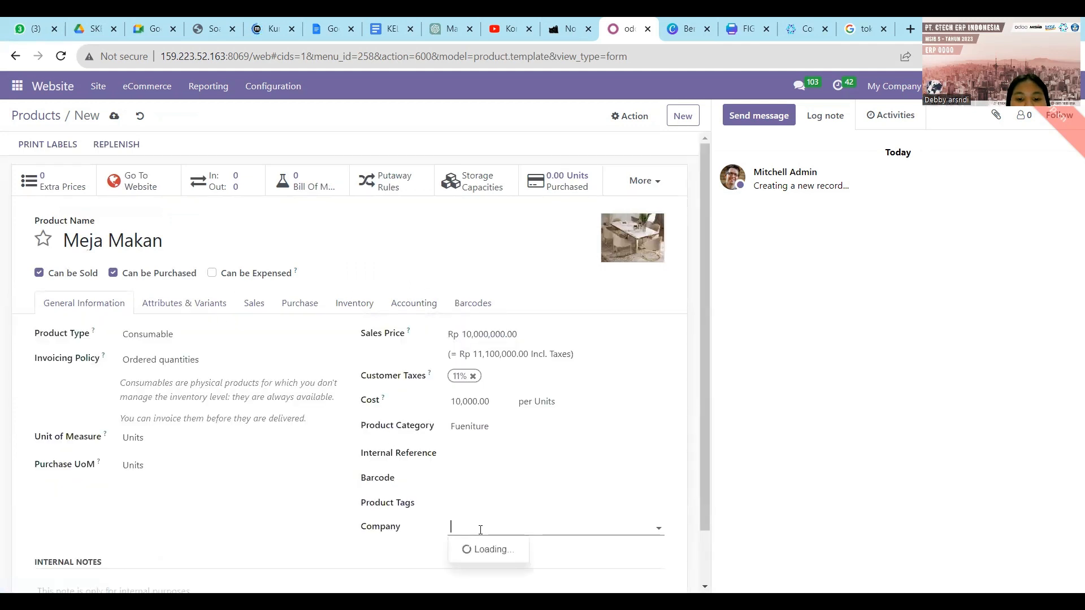
pyautogui.scroll(-1, 498, 522)
pyautogui.scroll(-1, 498, 521)
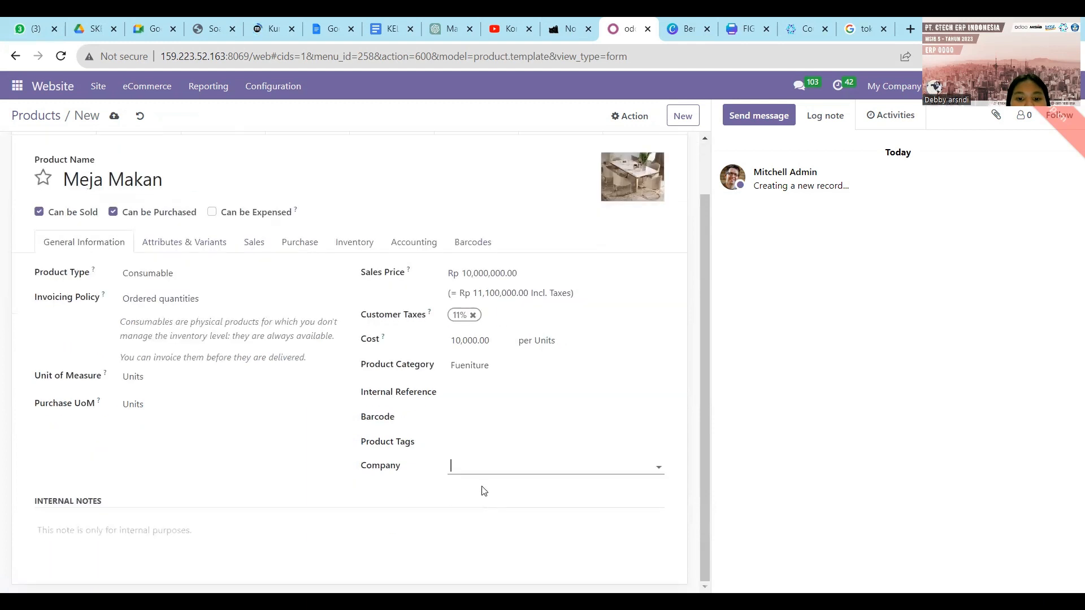
pyautogui.click(472, 466)
pyautogui.scroll(1, 492, 455)
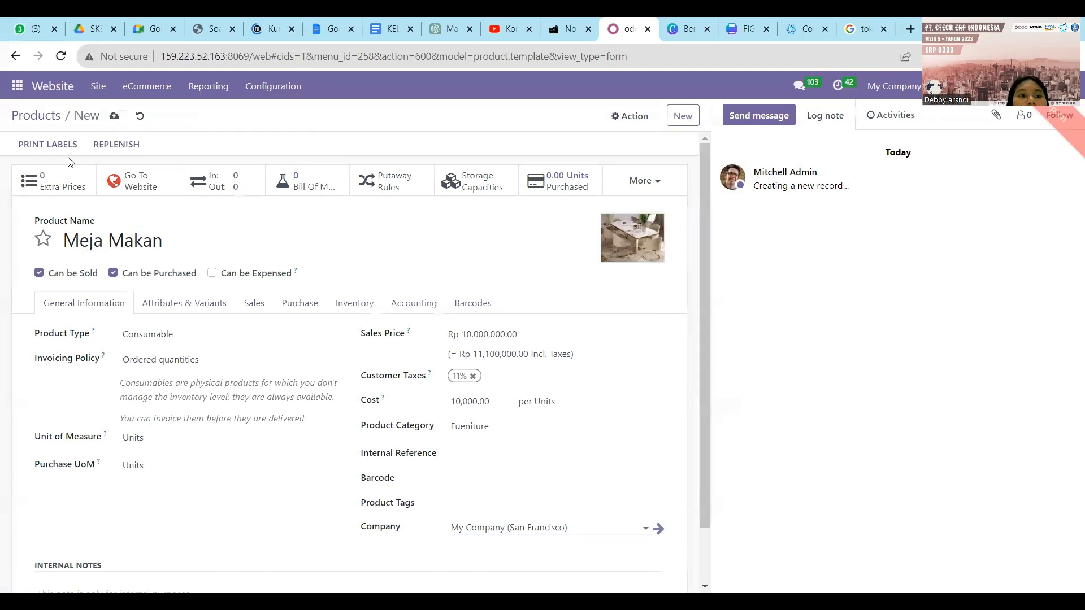
pyautogui.click(114, 116)
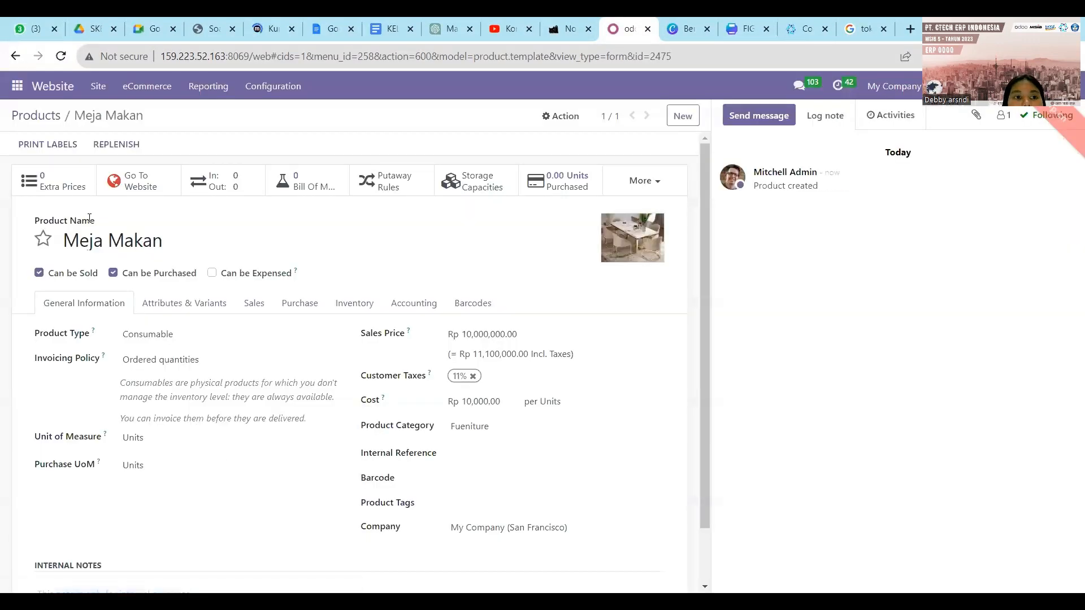
# Step: Search the website's shop for "meja makan", open the Meja Makan product page and publish it
pyautogui.click(49, 115)
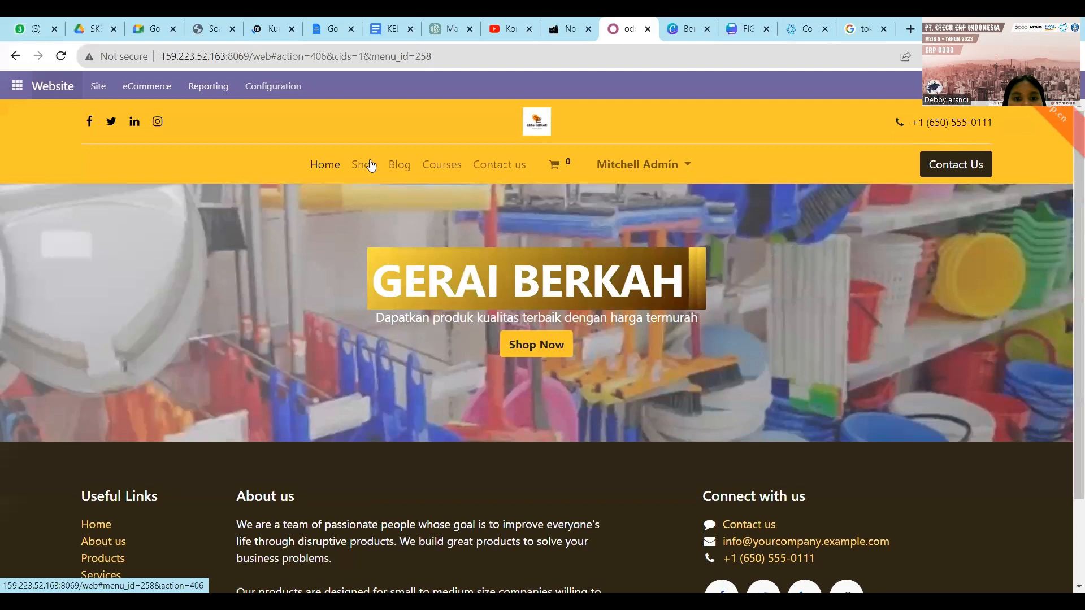
pyautogui.click(364, 164)
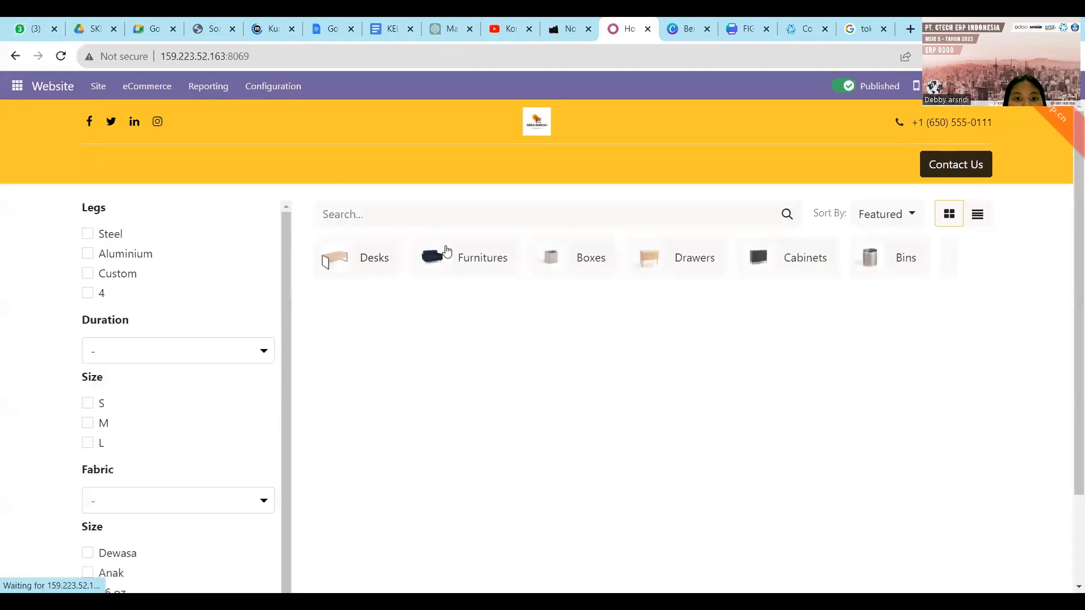
pyautogui.click(423, 215)
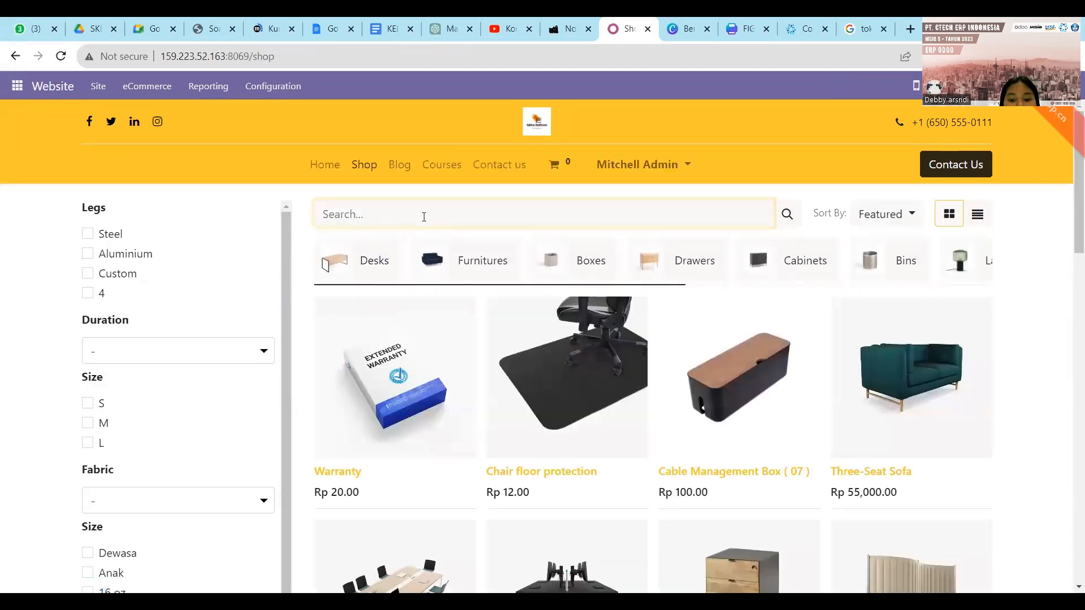
pyautogui.write('meja makan')
pyautogui.press('Return')
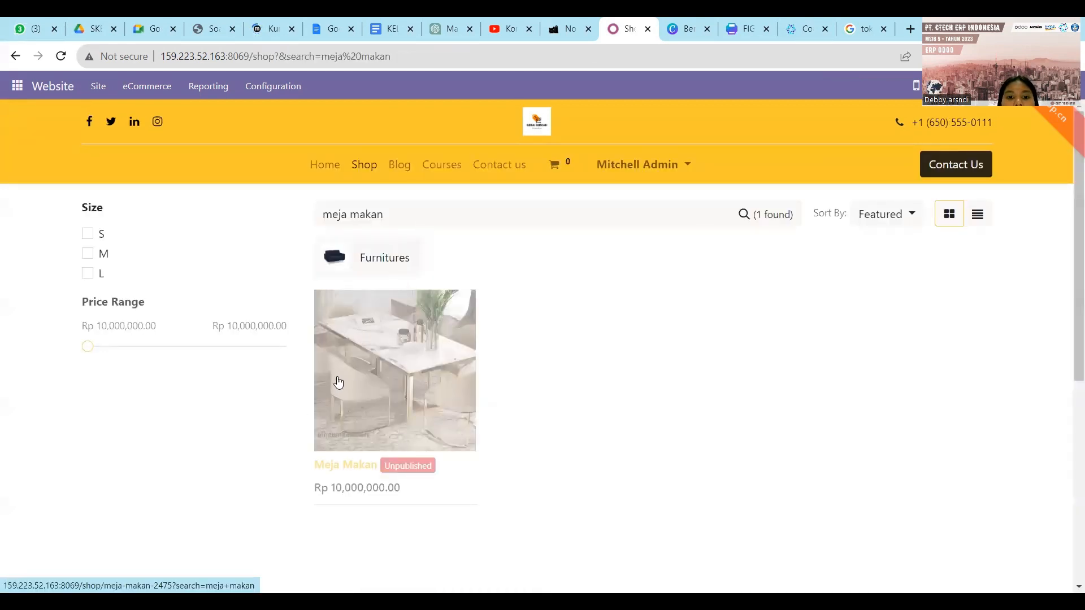
pyautogui.click(421, 375)
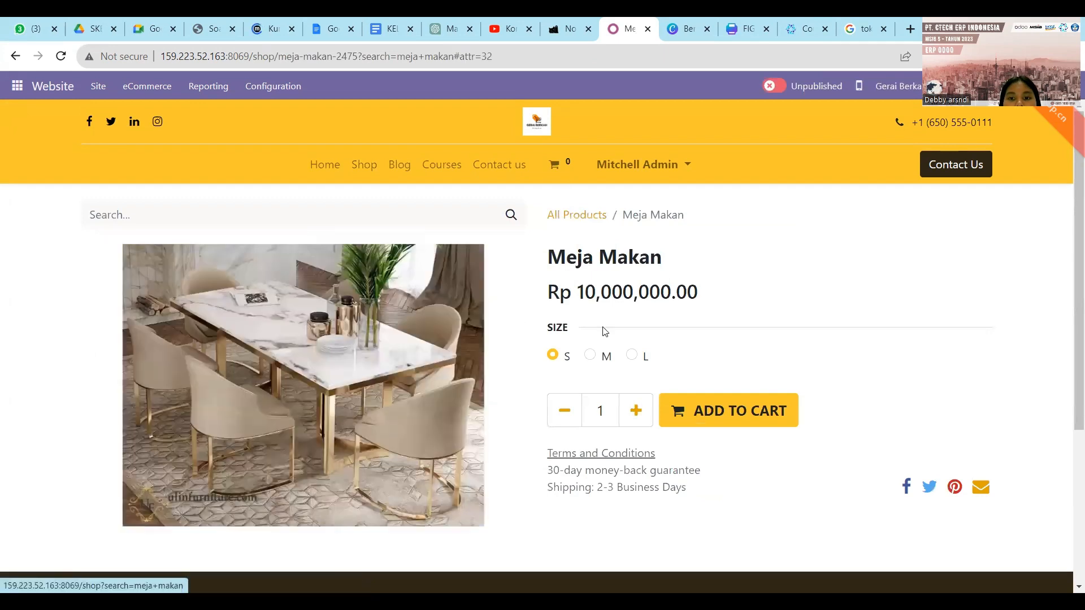
pyautogui.click(774, 86)
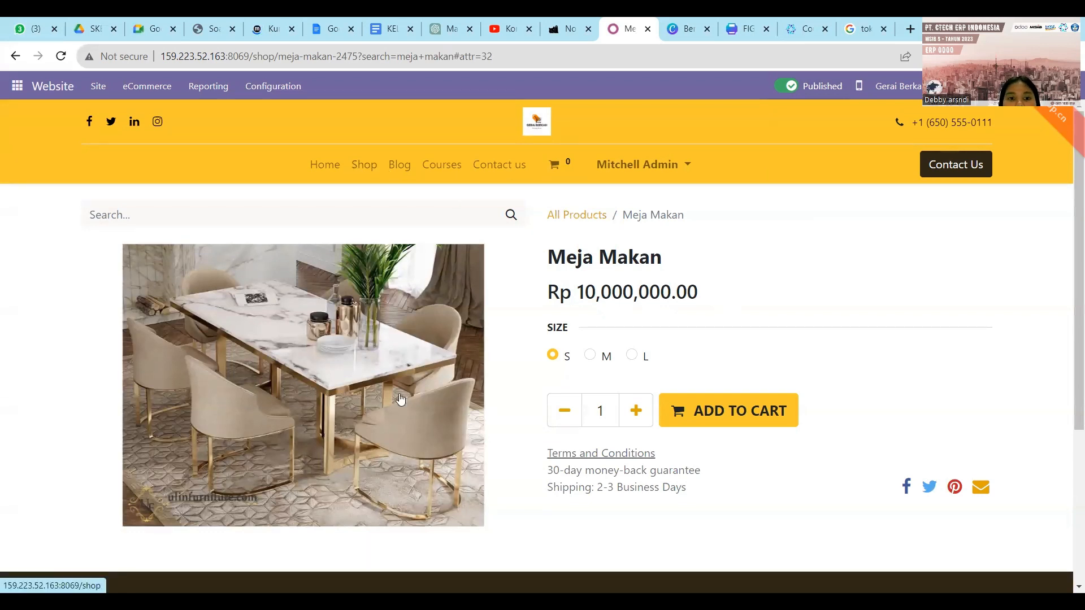
# Step: Search the shop for "meja makan" again to check the published product's listing
pyautogui.click(357, 215)
pyautogui.write('mej')
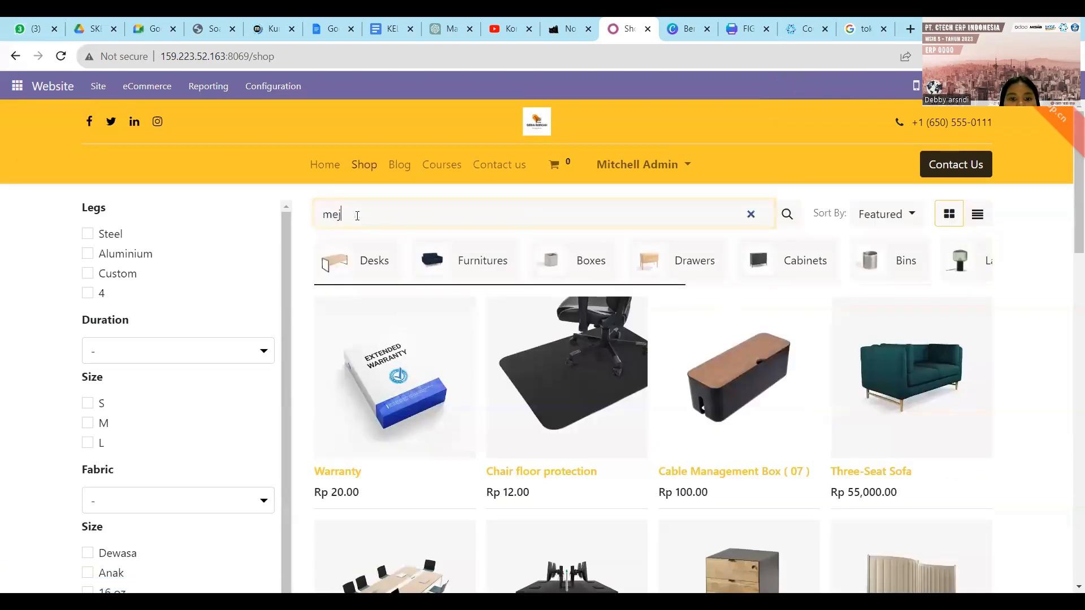
pyautogui.write('a makan')
pyautogui.press('Return')
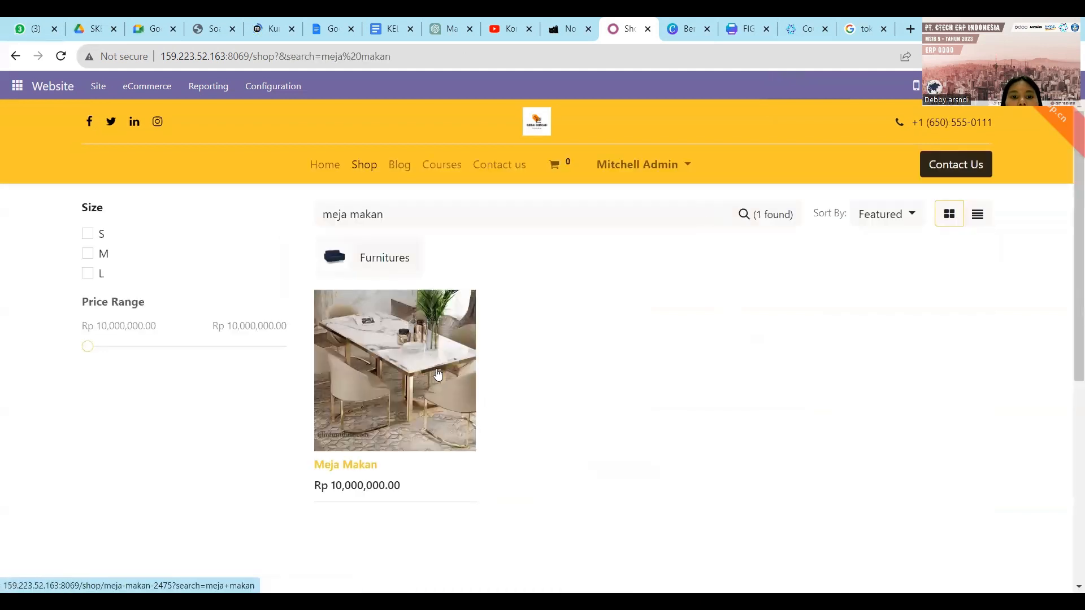
# Step: Create a new eCommerce category named Bangku and assign it to the Gerai Berkah website
pyautogui.click(146, 97)
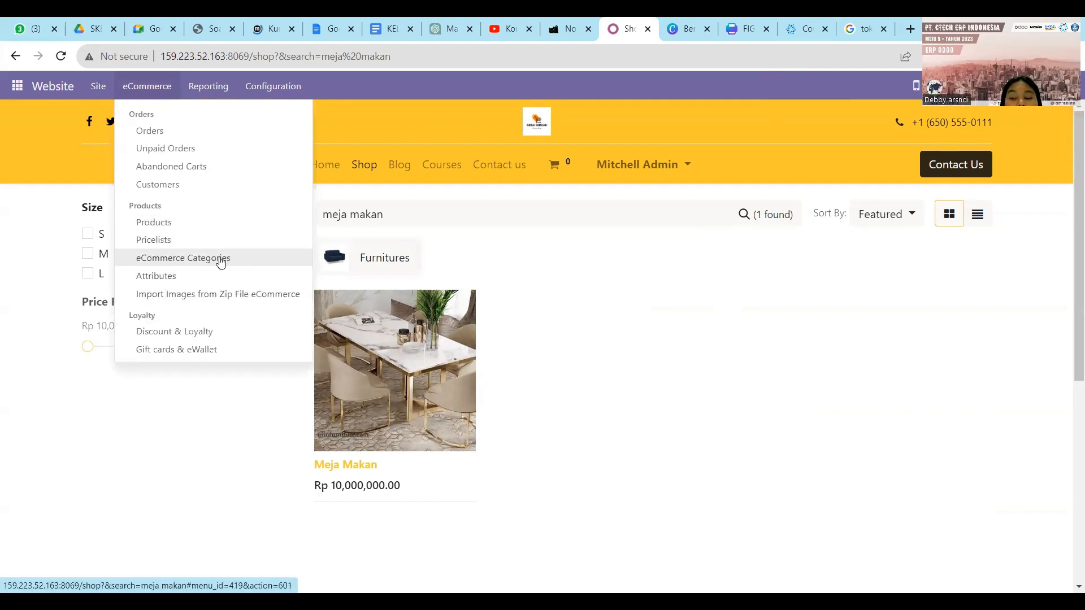
pyautogui.click(221, 260)
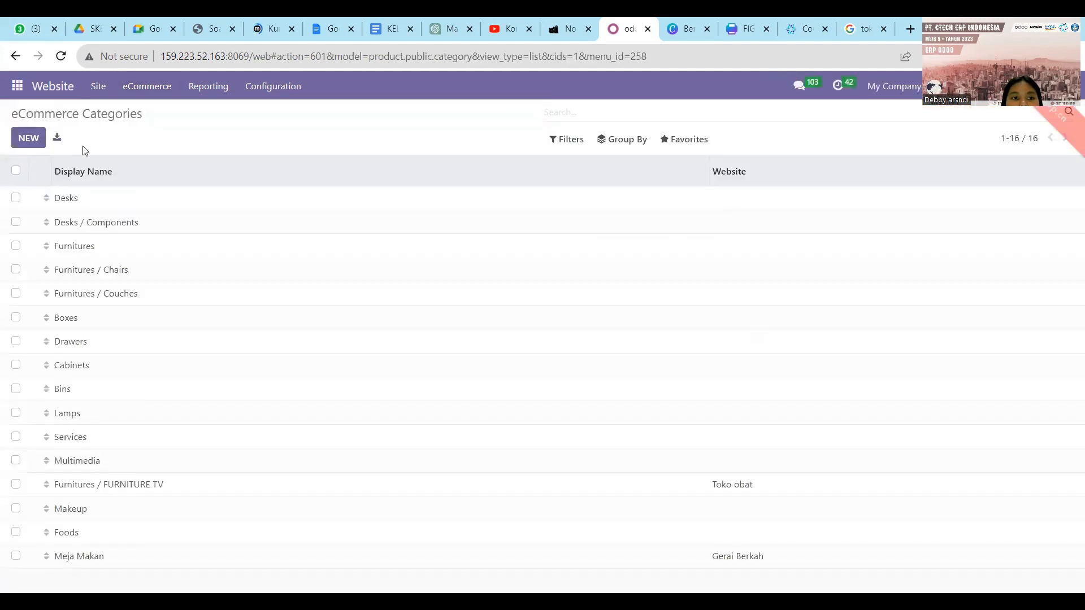
pyautogui.click(29, 141)
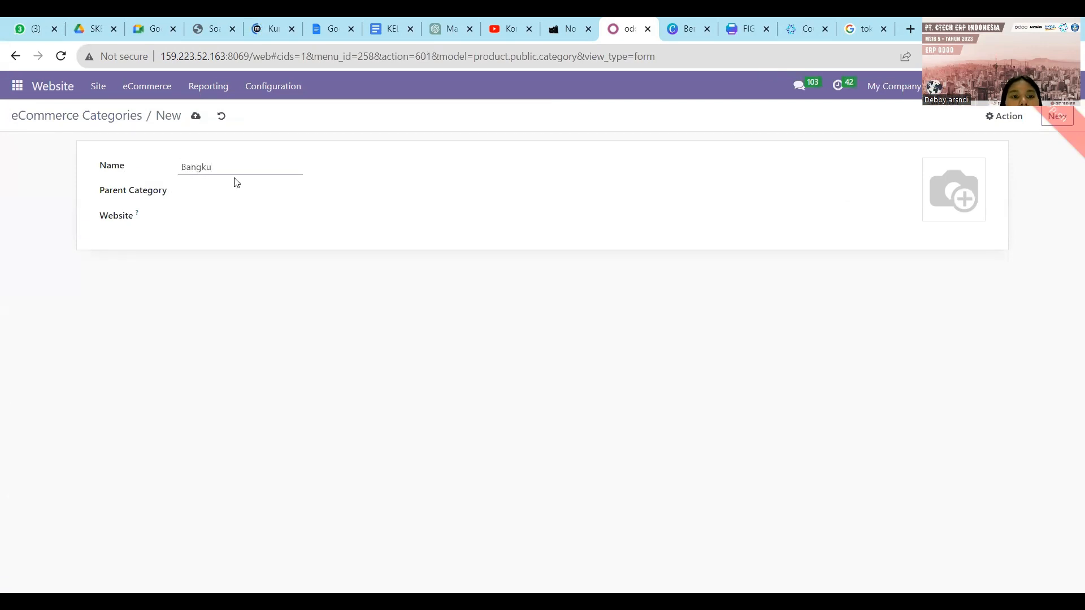
pyautogui.click(235, 213)
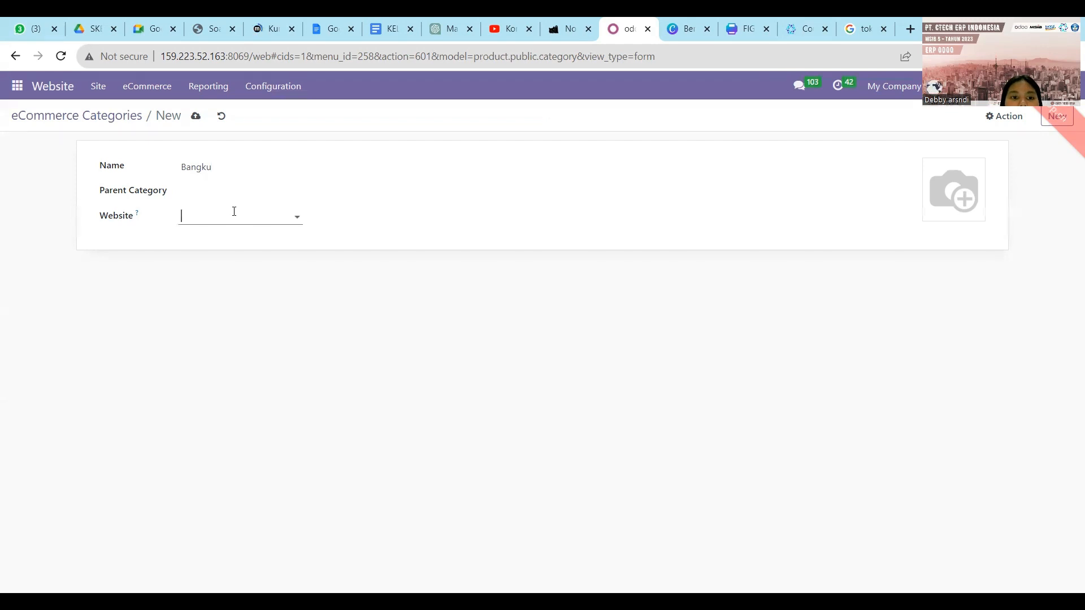
pyautogui.click(252, 382)
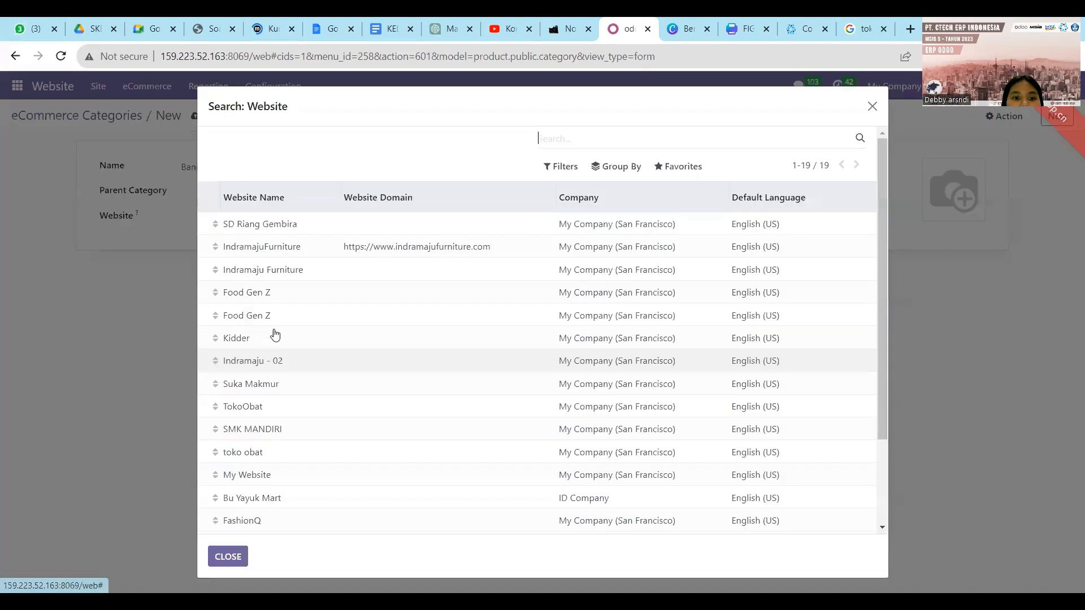
pyautogui.scroll(-3, 273, 334)
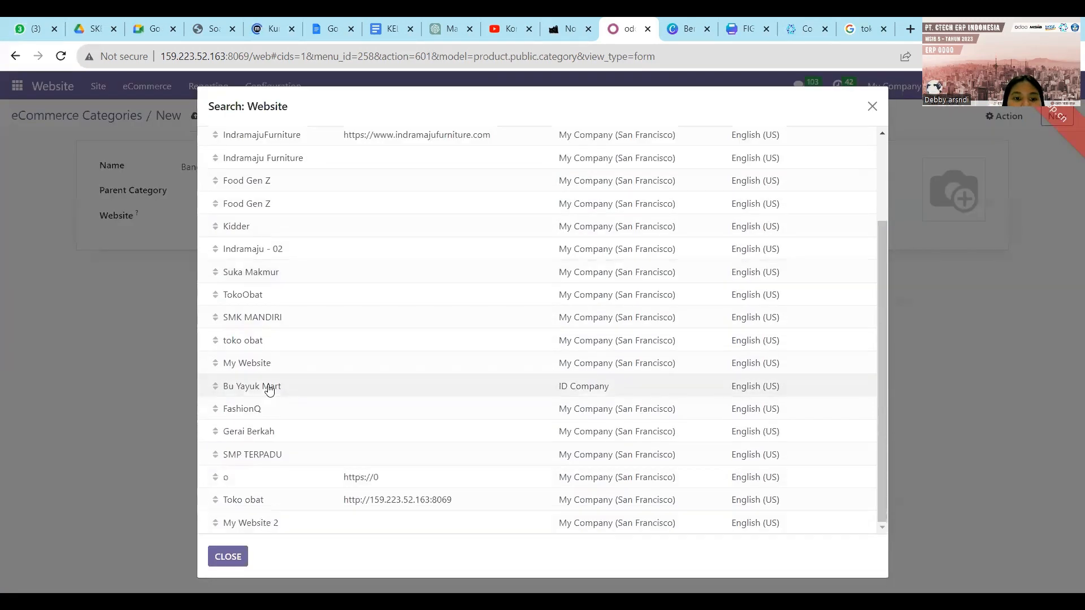
pyautogui.click(259, 431)
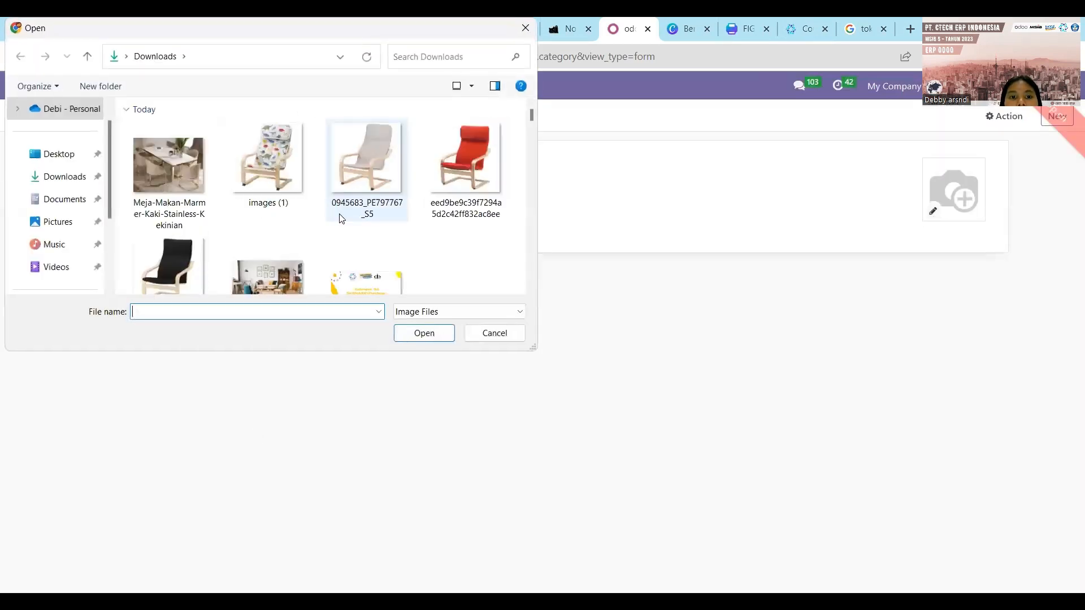
# Step: Set the red armchair picture eed9be9c39f7294a5d2c42ff832ac8ee from Downloads as the category's image and save the category
pyautogui.scroll(-1, 343, 219)
pyautogui.click(466, 130)
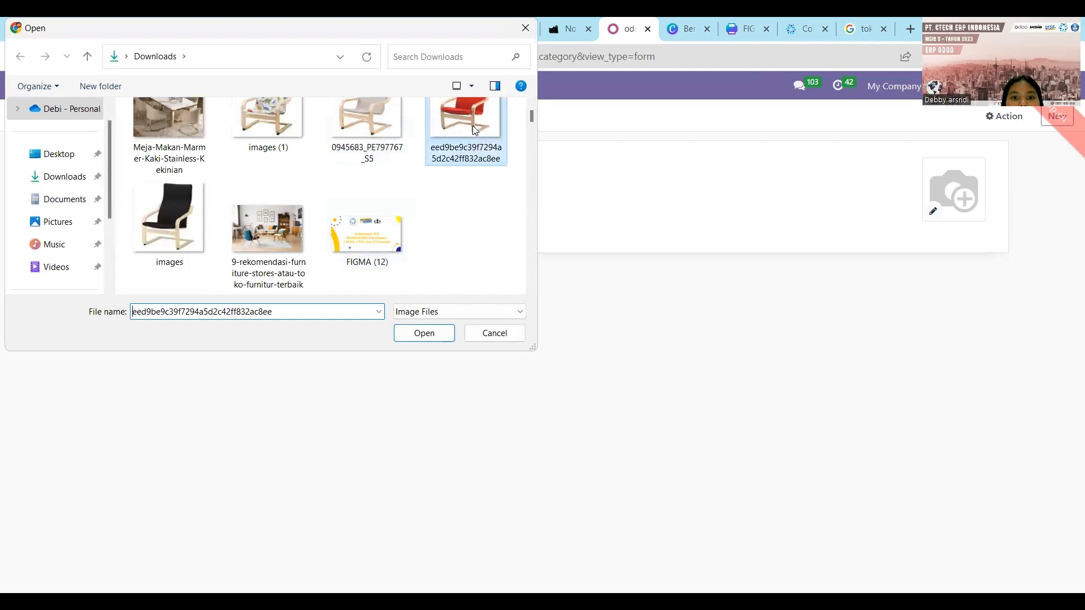
pyautogui.click(433, 339)
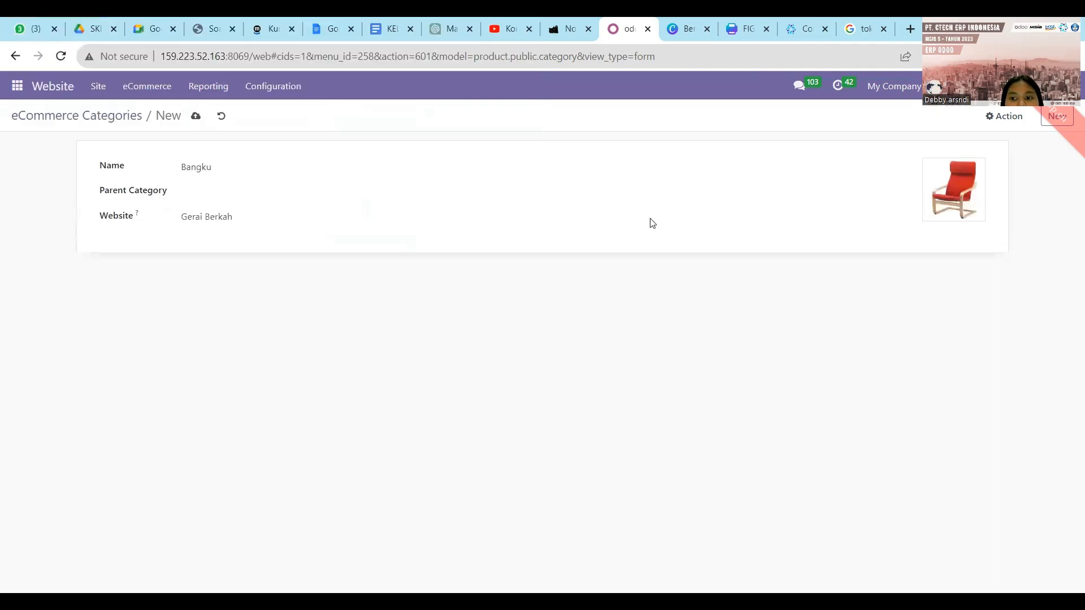
pyautogui.click(197, 120)
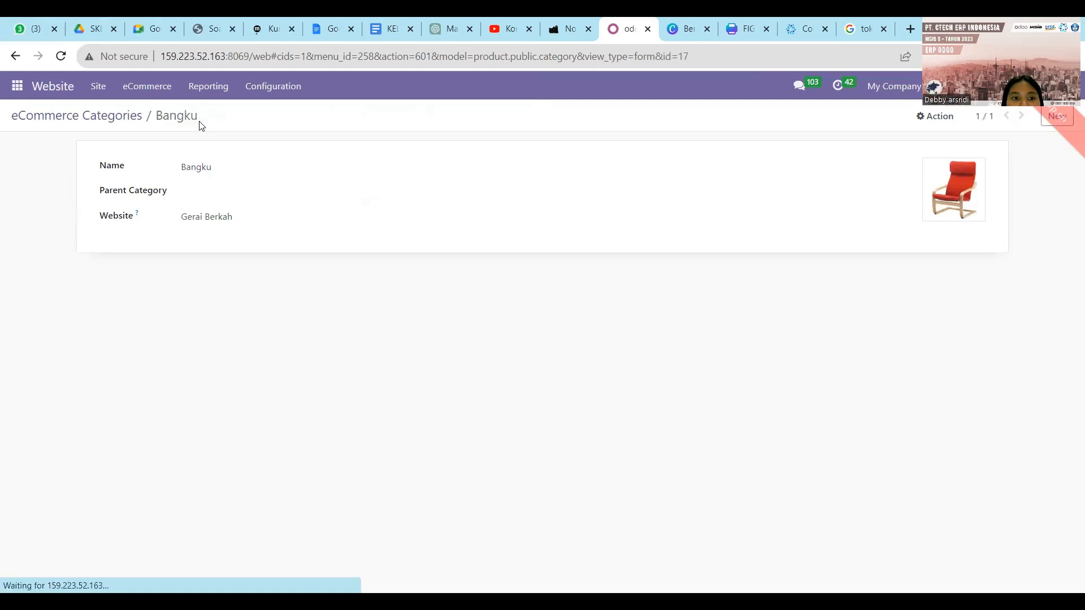
# Step: Open the website's shop and check the product category bar for the Bangku category
pyautogui.click(48, 87)
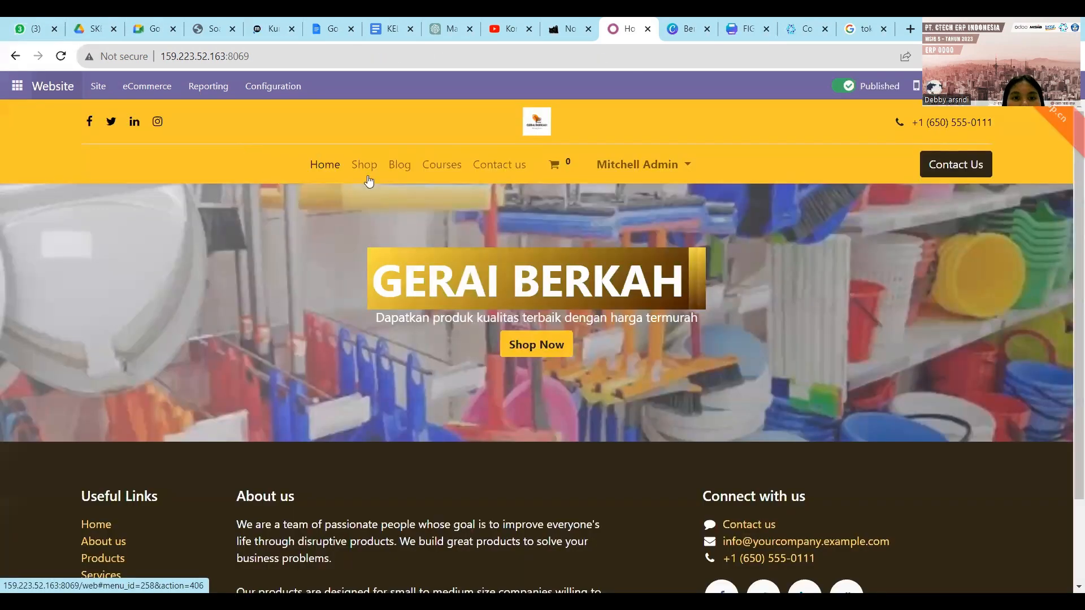
pyautogui.click(408, 256)
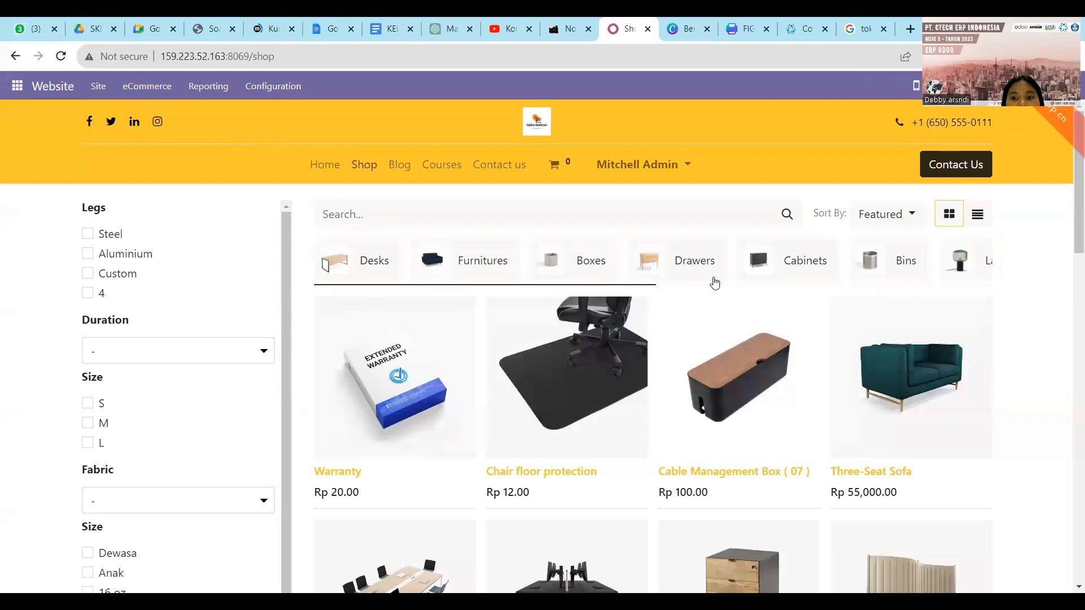
pyautogui.hscroll(10, 754, 265)
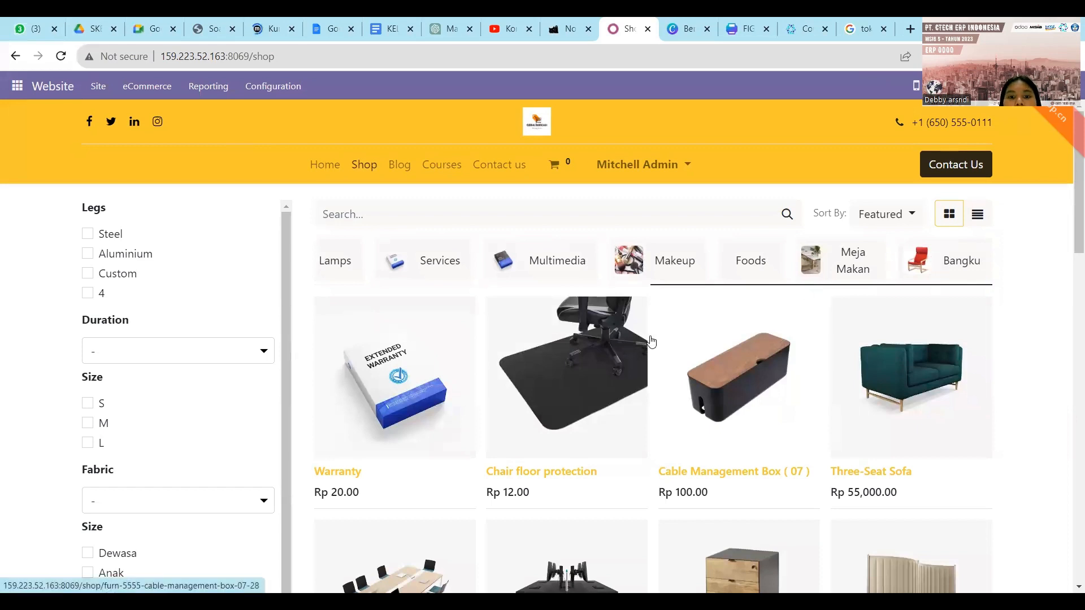
# Step: Search the shop for "meja makan", open the Meja Makan product and add one in size M to the cart
pyautogui.click(423, 224)
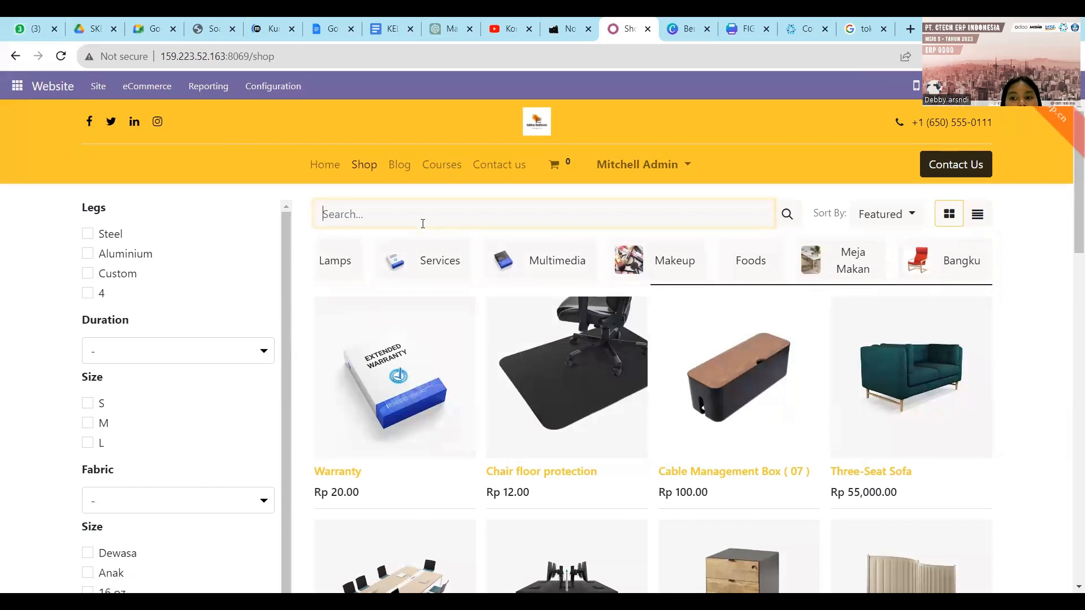
pyautogui.write('m')
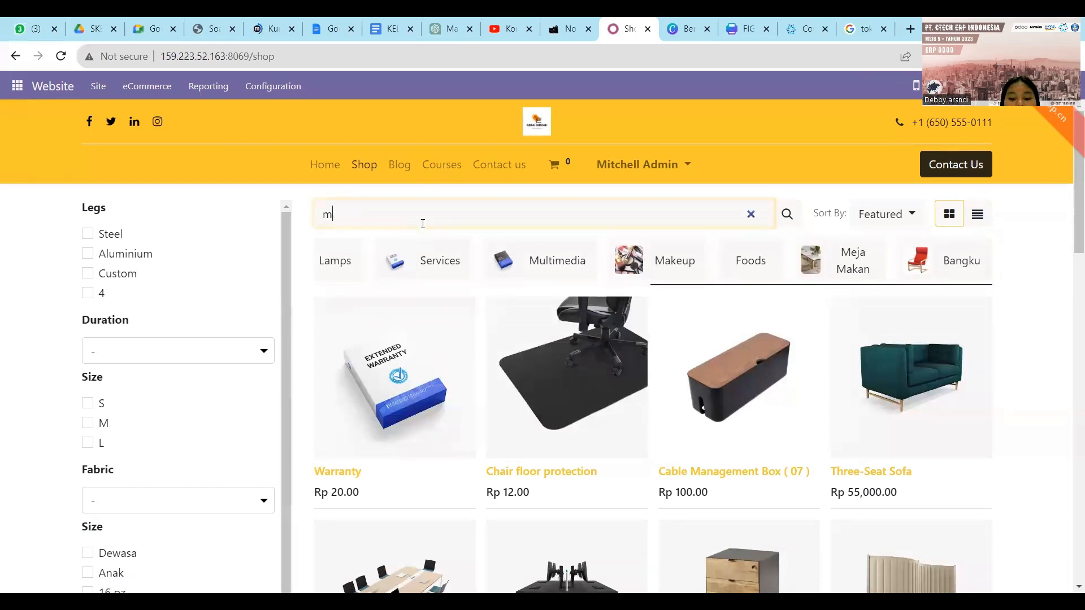
pyautogui.write('eja makan')
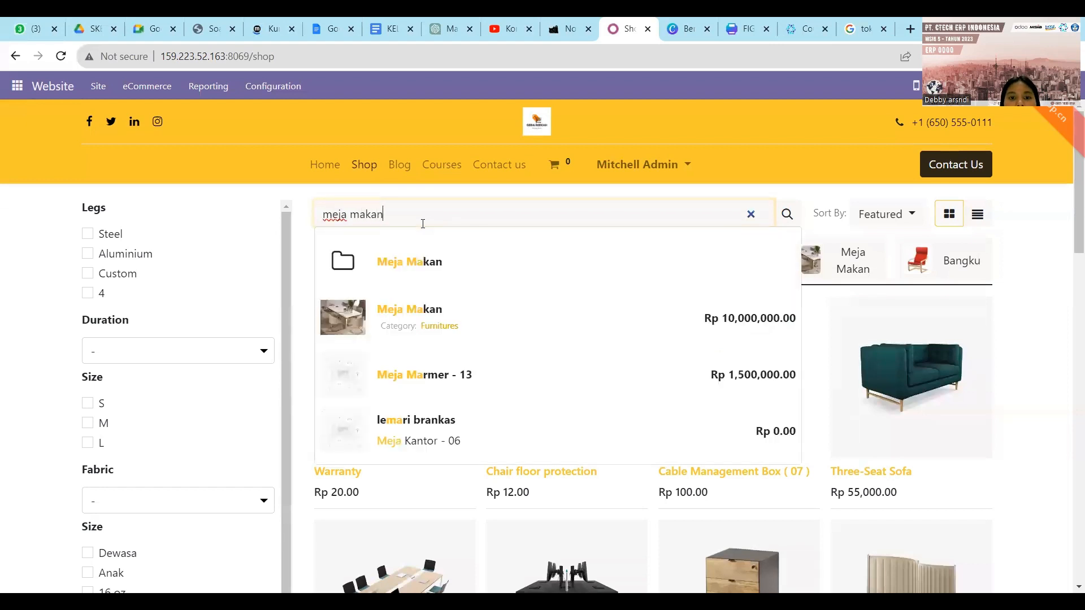
pyautogui.click(376, 321)
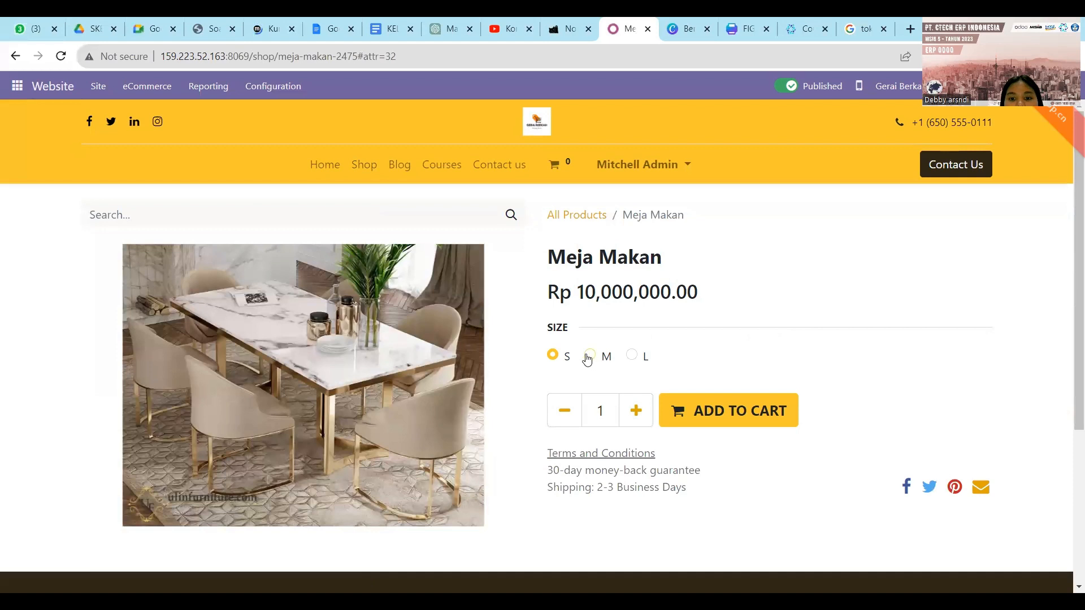
pyautogui.click(589, 356)
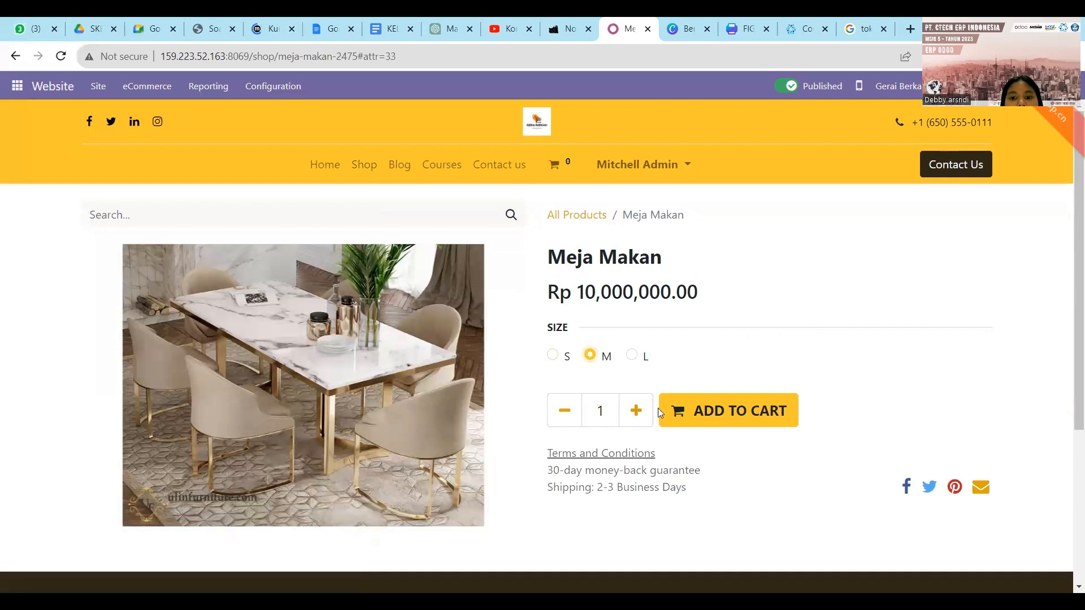
pyautogui.click(710, 416)
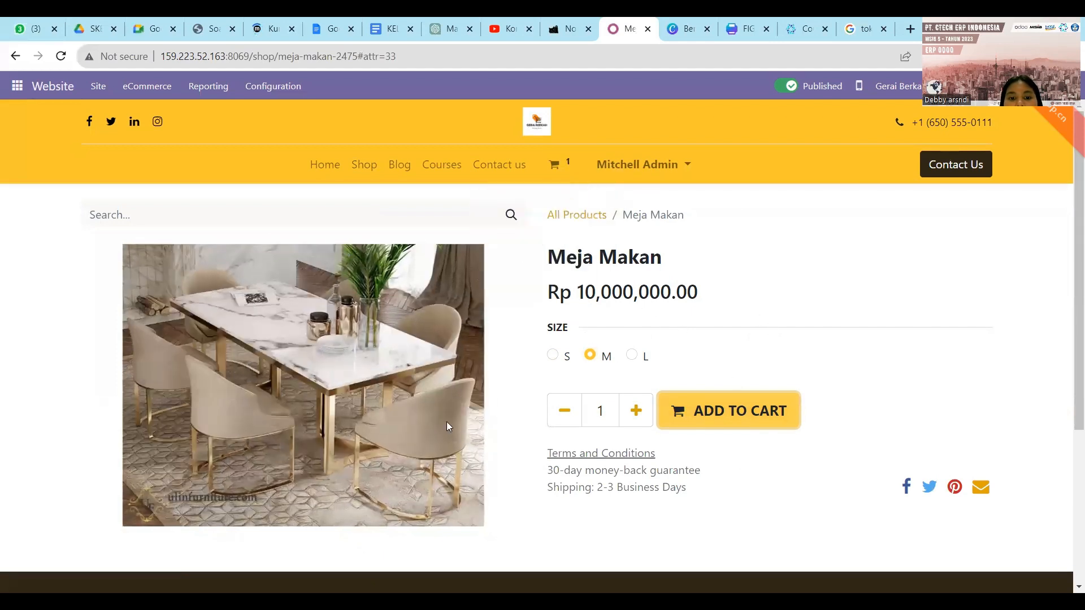
# Step: Open the shopping cart, review the Meja Makan order and proceed to checkout
pyautogui.click(560, 168)
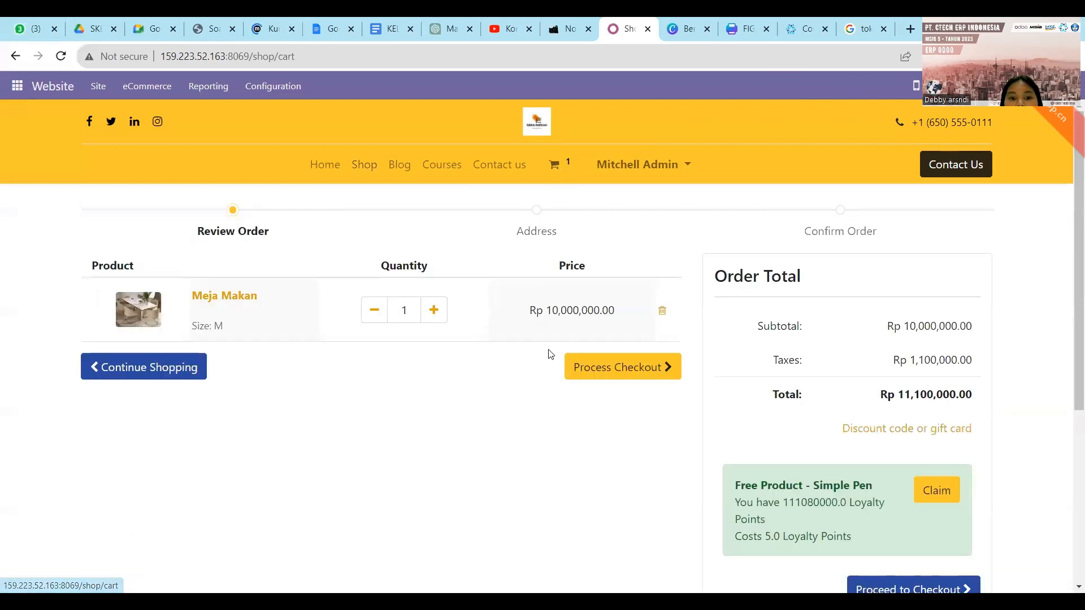
pyautogui.scroll(-1, 616, 474)
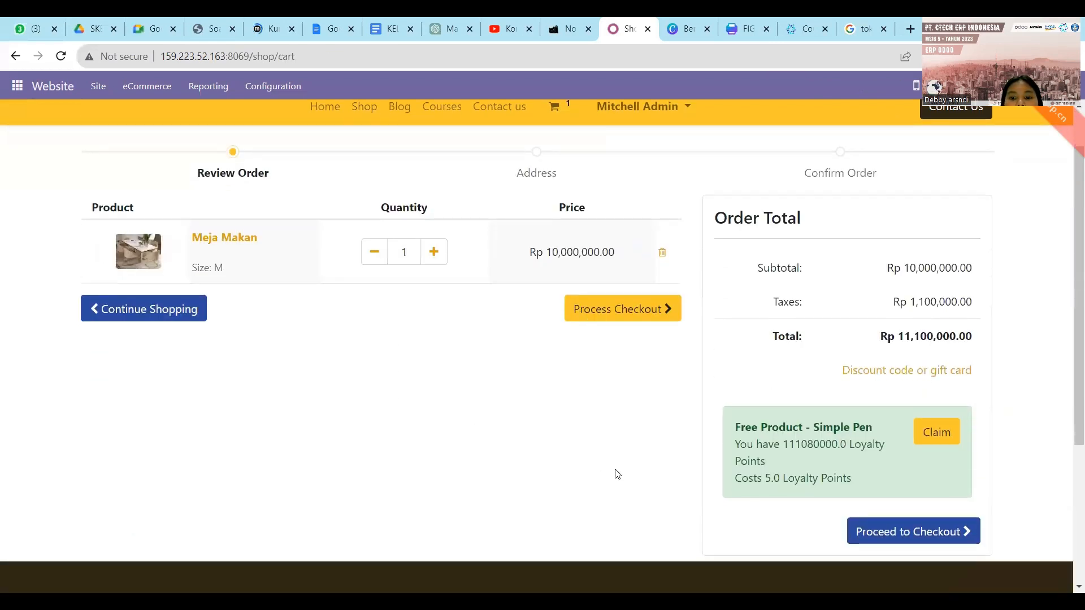
pyautogui.scroll(-1, 679, 394)
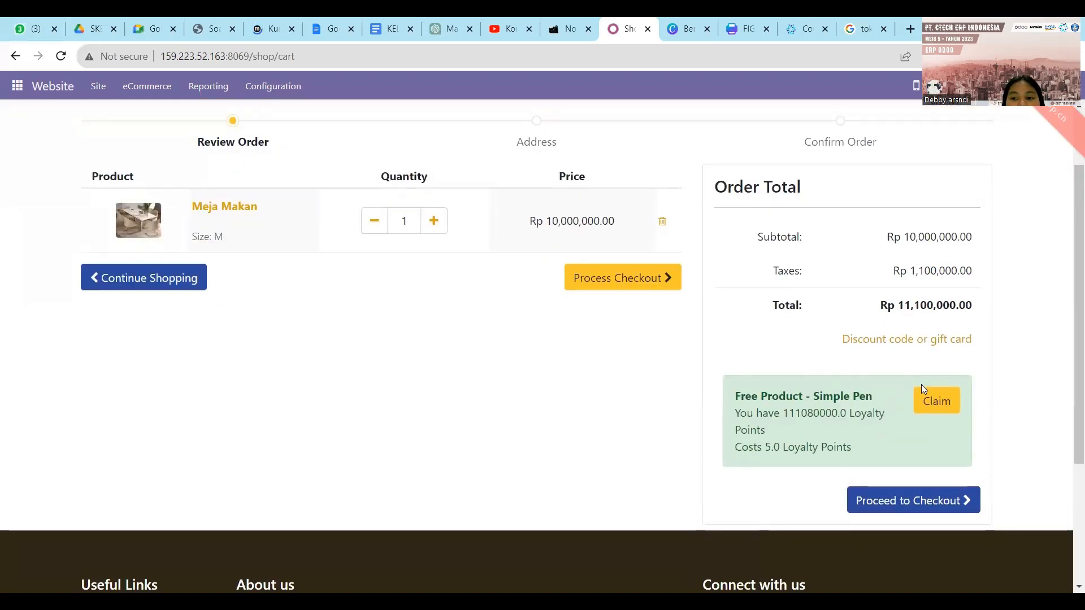
pyautogui.scroll(1, 744, 315)
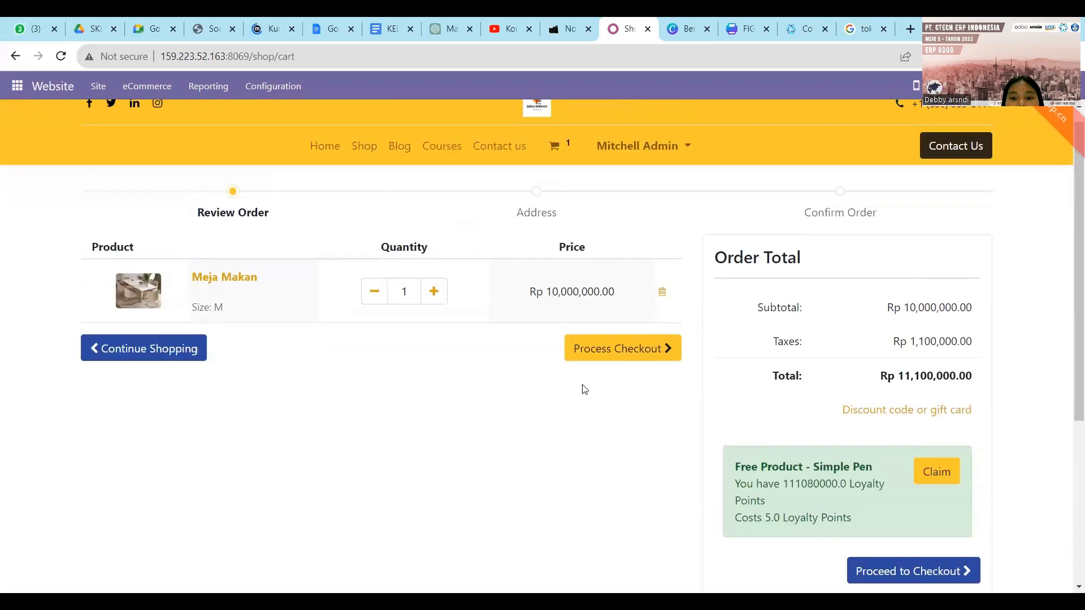
pyautogui.click(625, 351)
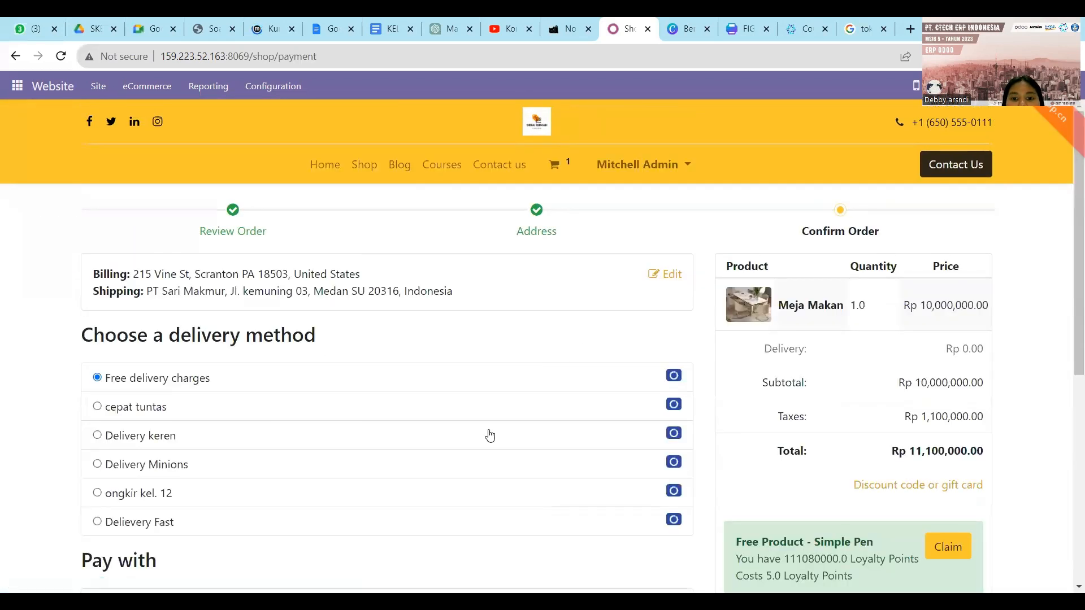
# Step: Keep Free delivery charges as the delivery method, select Wire Transfer as the payment method and submit the order
pyautogui.scroll(-1, 490, 437)
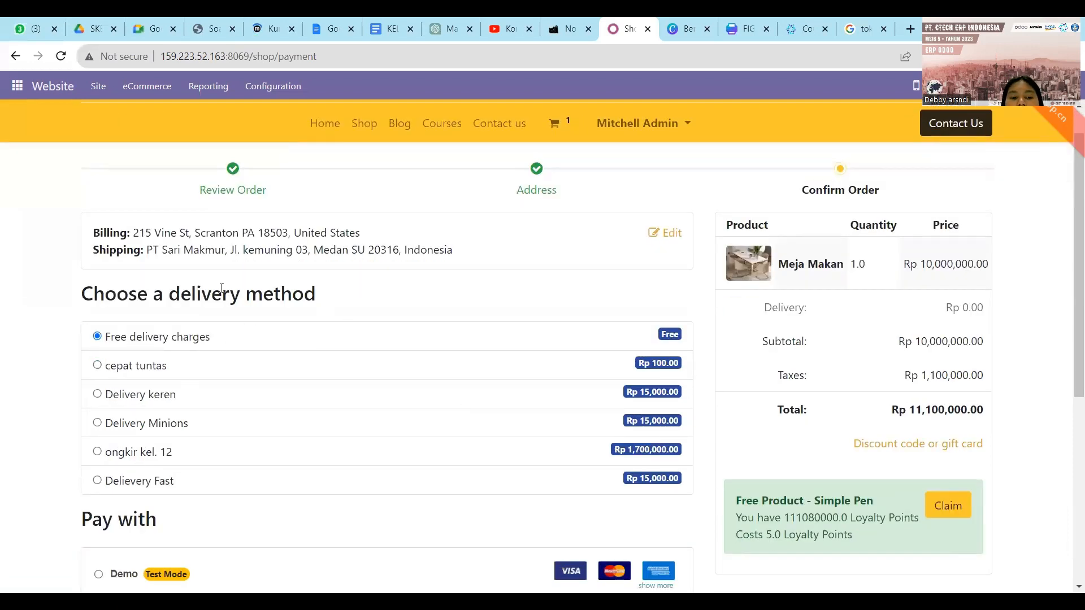
pyautogui.scroll(-1, 216, 326)
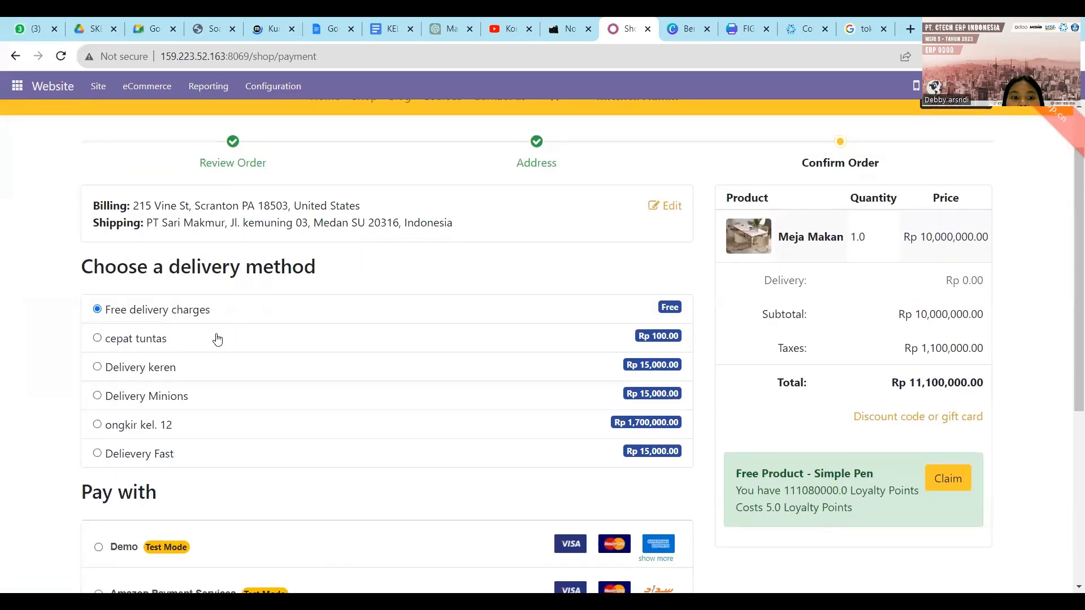
pyautogui.scroll(-3, 218, 339)
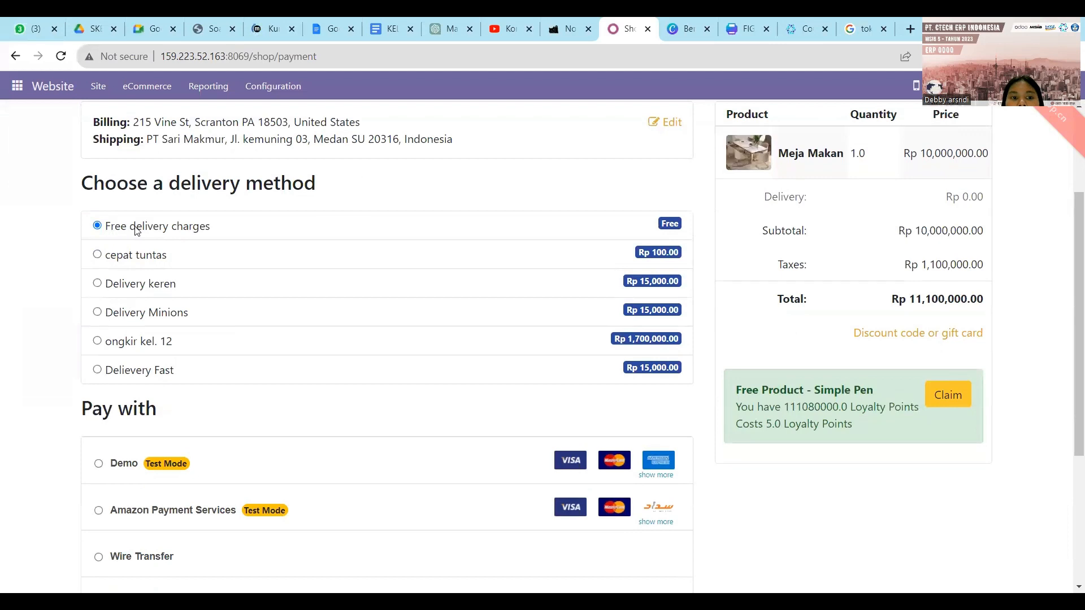
pyautogui.scroll(-1, 208, 230)
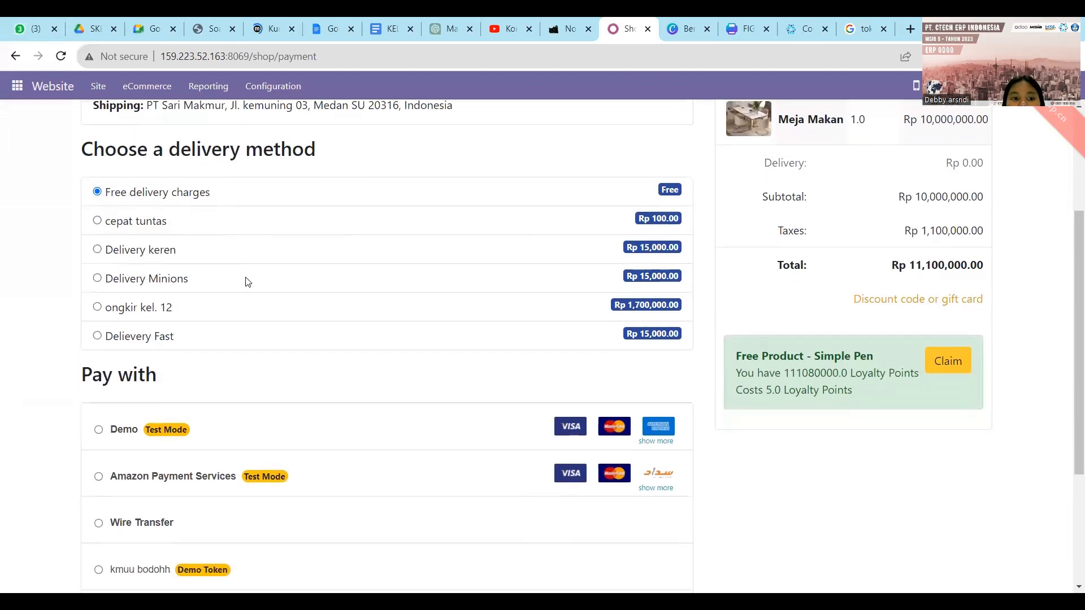
pyautogui.scroll(-5, 246, 316)
pyautogui.scroll(-1, 229, 328)
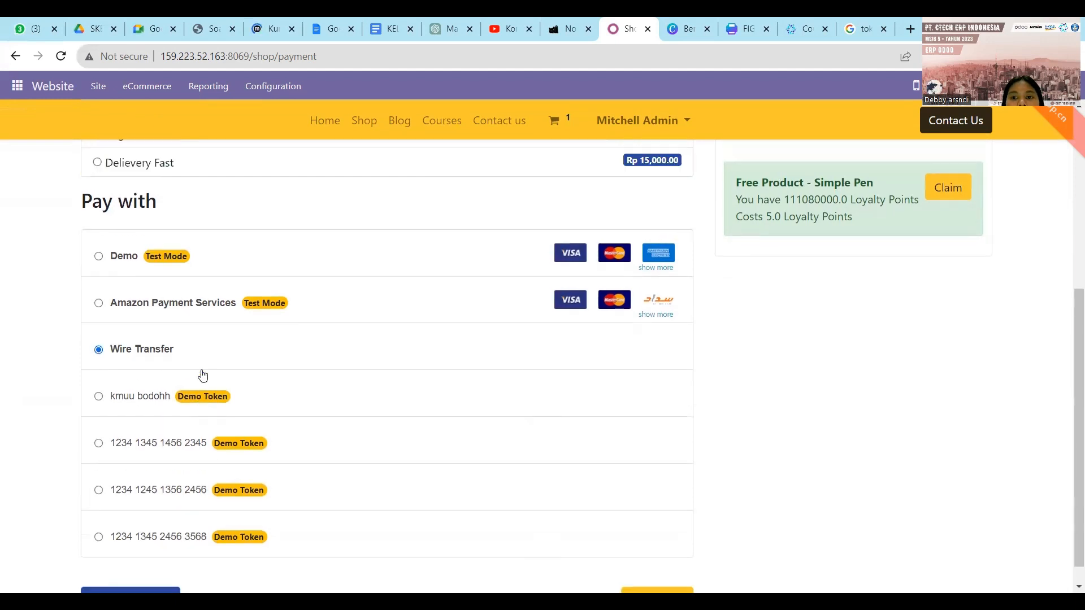
pyautogui.scroll(2, 201, 375)
pyautogui.scroll(-3, 203, 375)
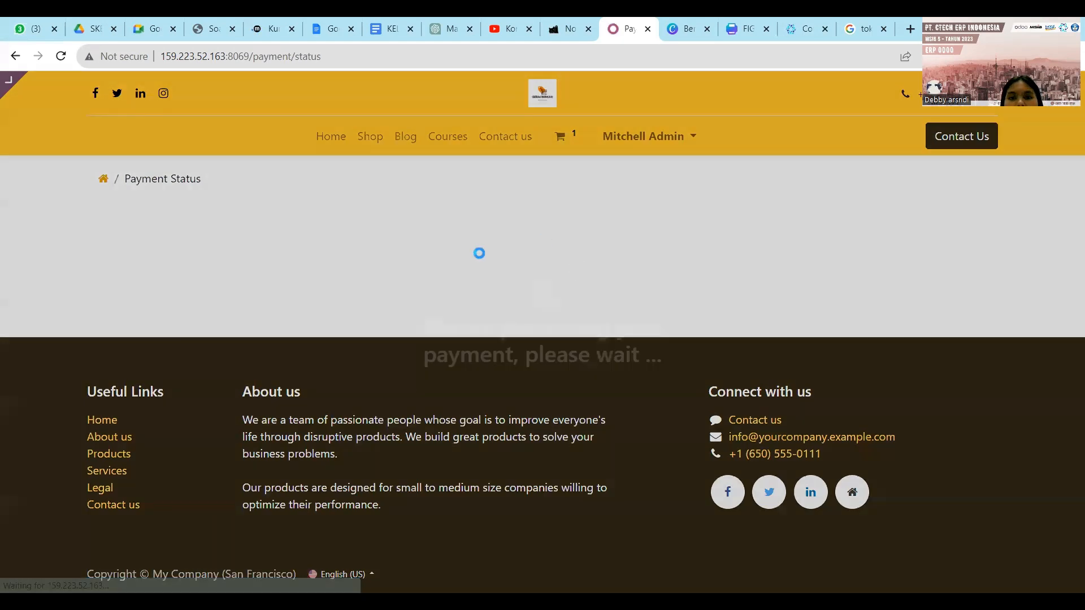
# Step: Review the order confirmation's payment information and open the list of quotations in the customer account
pyautogui.scroll(-1, 484, 357)
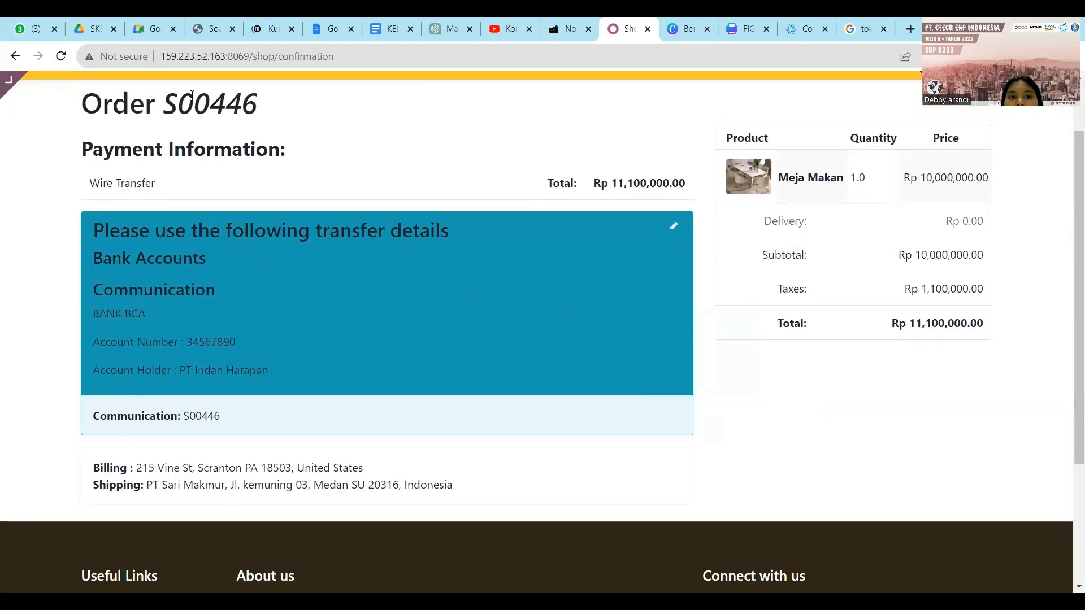
pyautogui.scroll(1, 361, 173)
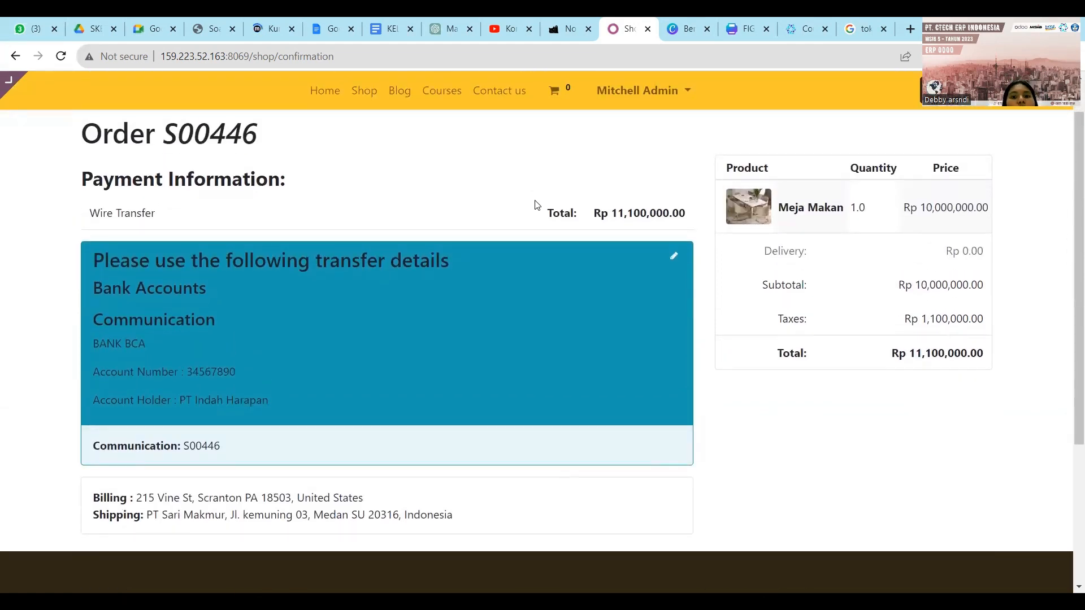
pyautogui.scroll(1, 529, 219)
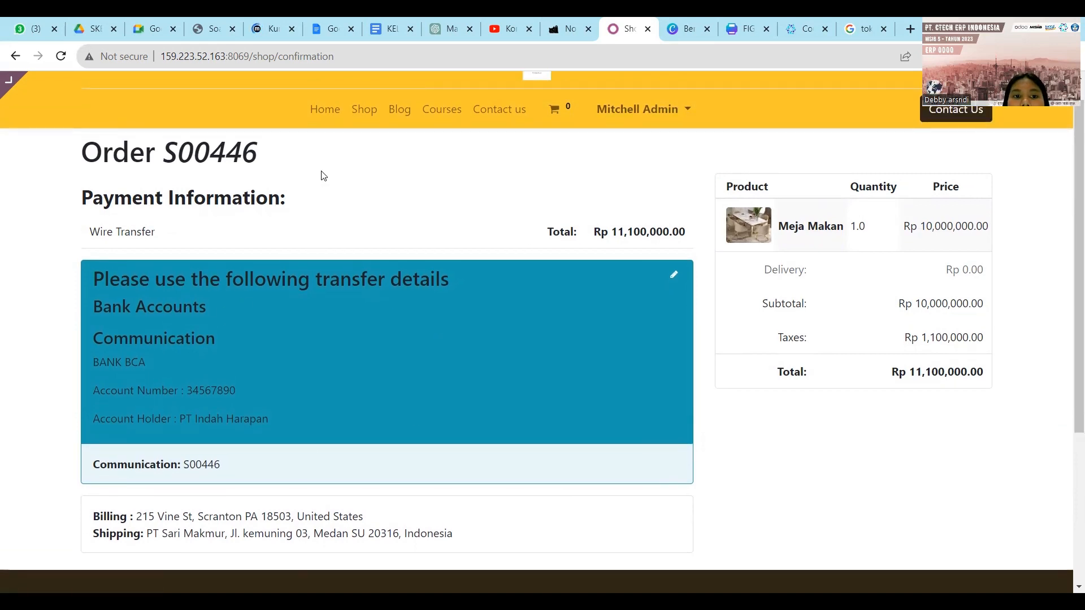
pyautogui.click(644, 108)
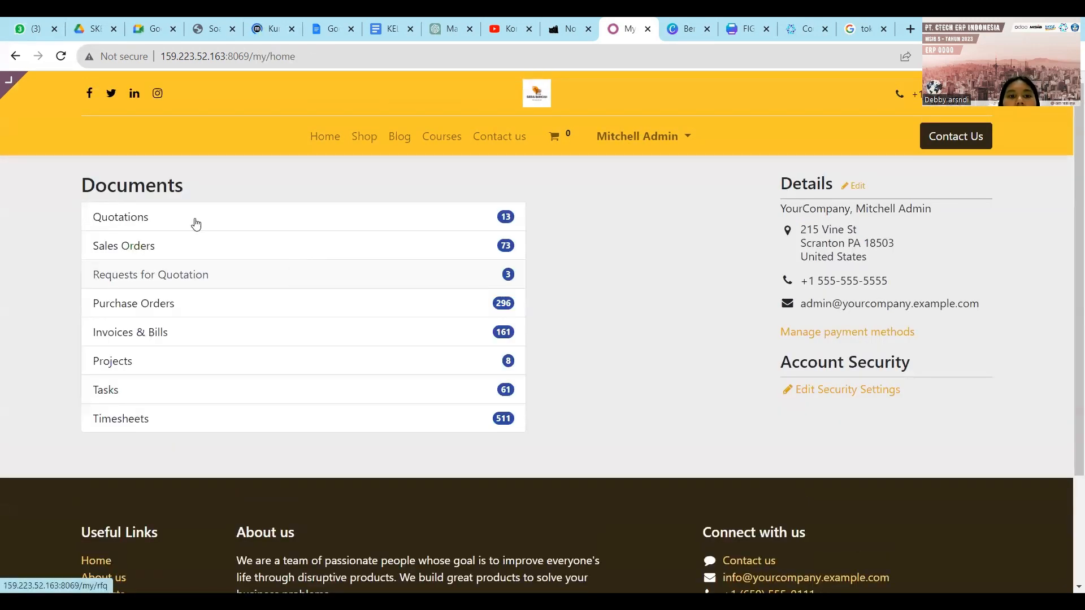
pyautogui.click(133, 224)
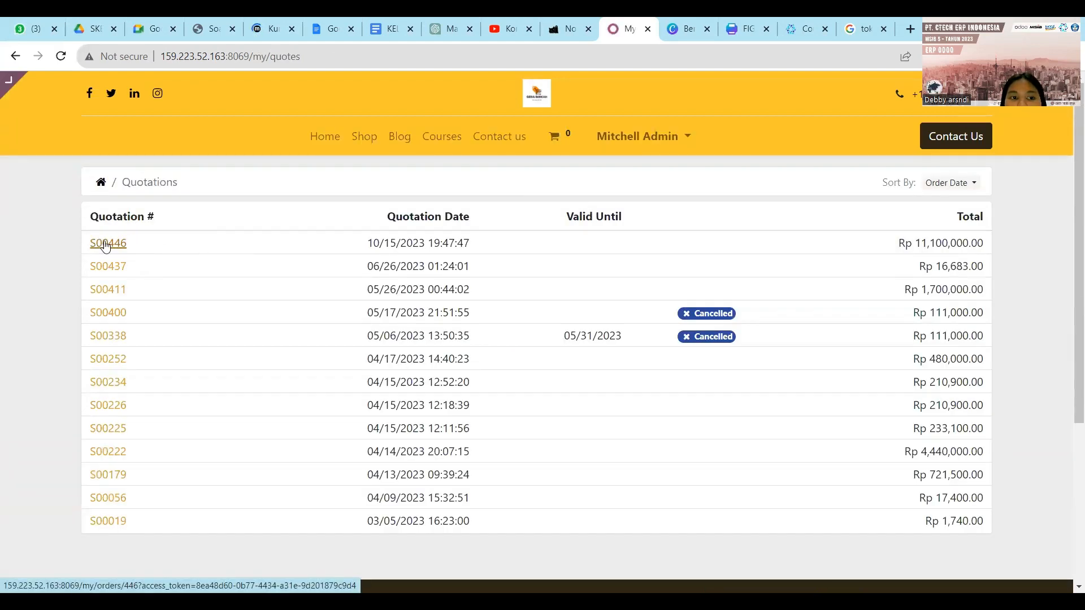
# Step: Open the newest quotation in the customer portal and review its transfer details and Meja Makan pricing
pyautogui.click(106, 244)
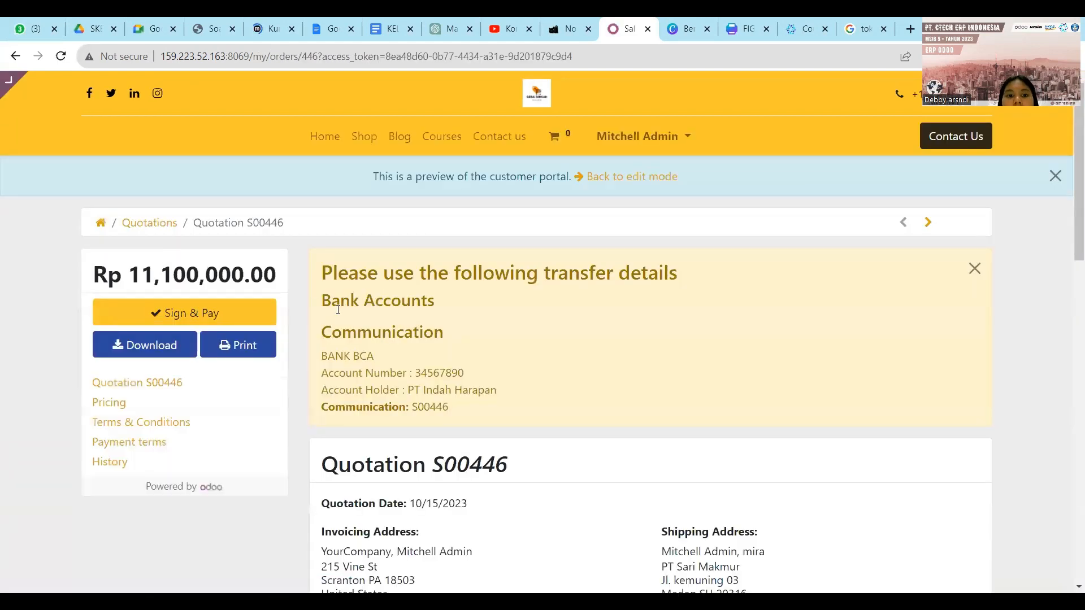
pyautogui.scroll(-6, 359, 374)
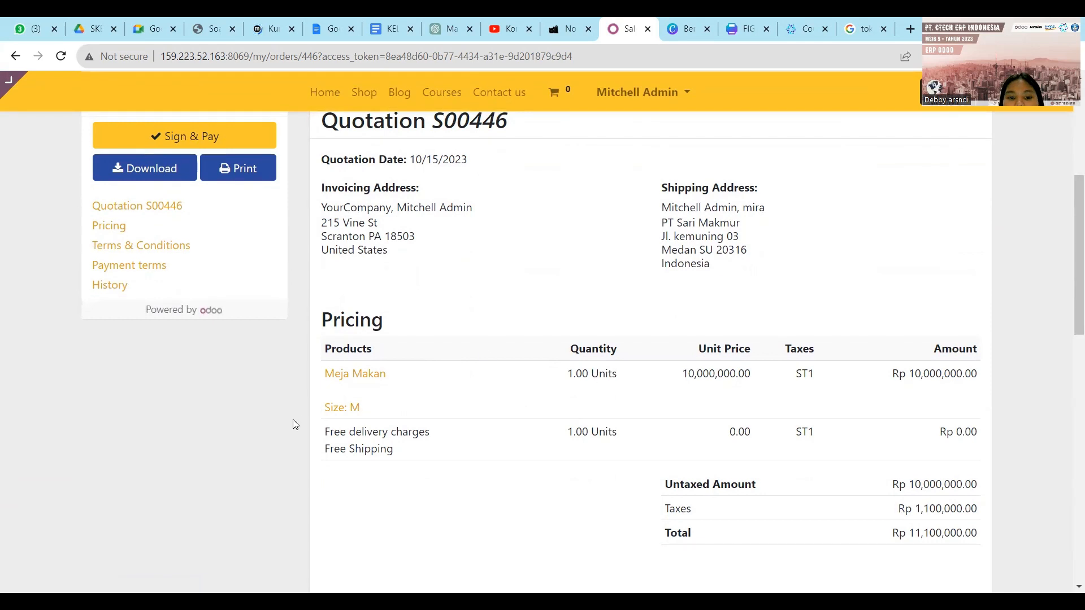
pyautogui.scroll(-1, 397, 400)
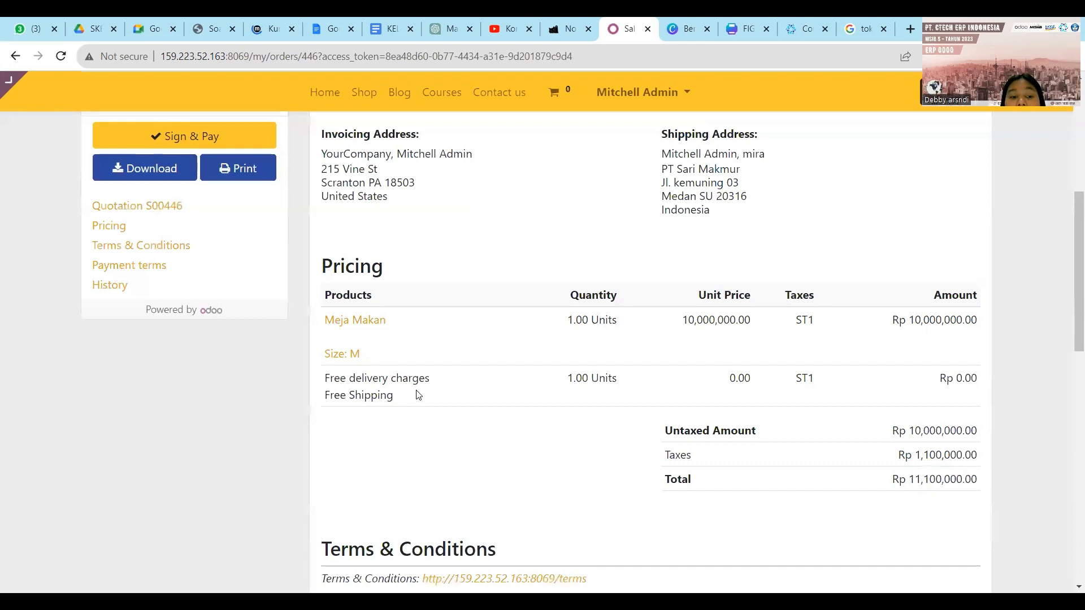
pyautogui.scroll(2, 418, 394)
pyautogui.scroll(4, 181, 242)
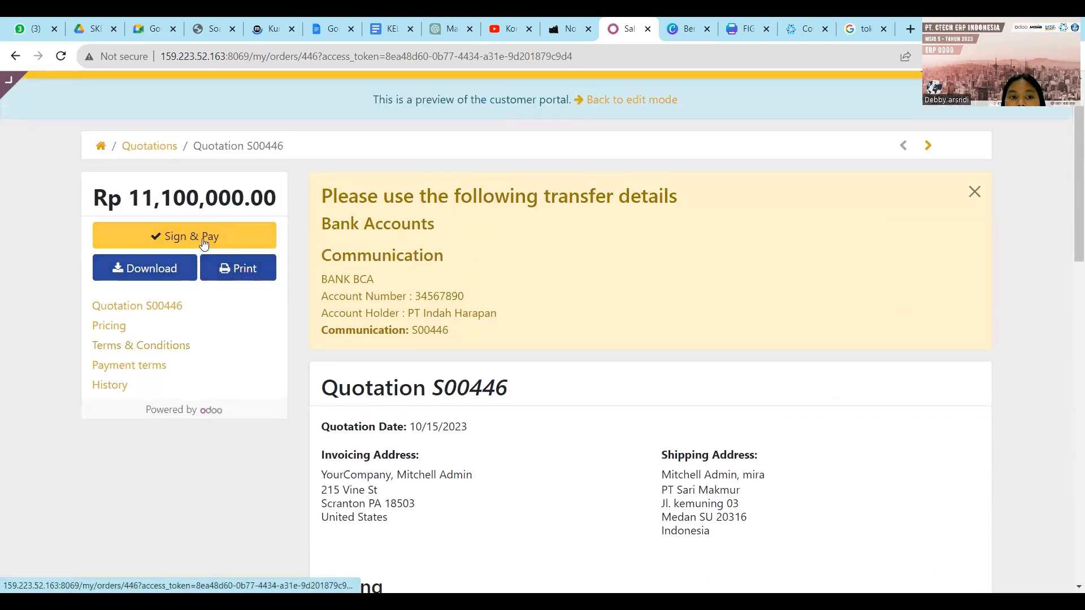
# Step: Accept the quotation with the automatic signature and pay for it by Wire Transfer
pyautogui.click(204, 244)
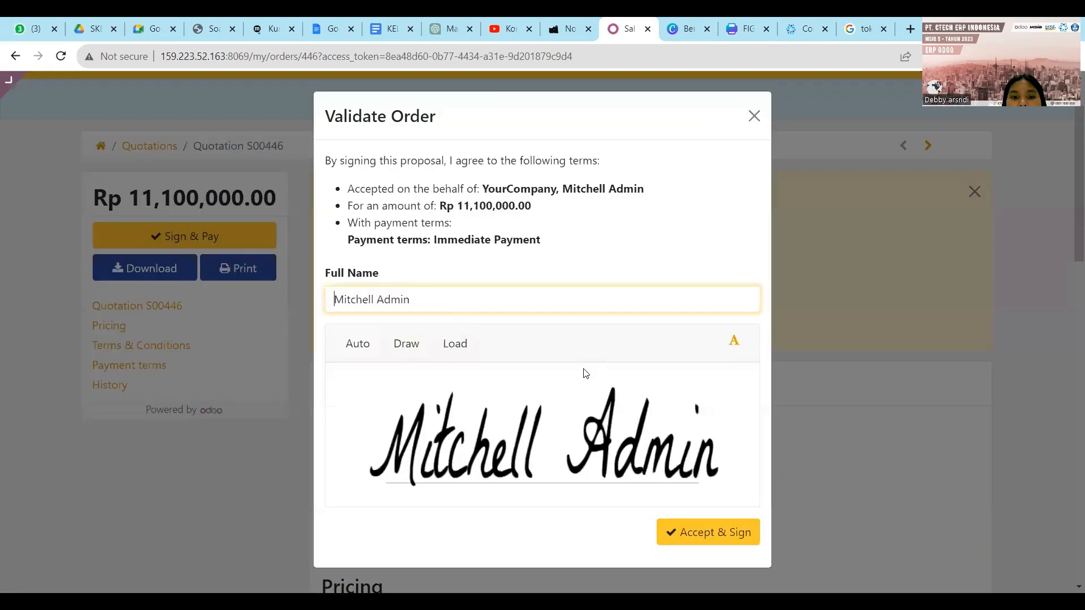
pyautogui.click(713, 529)
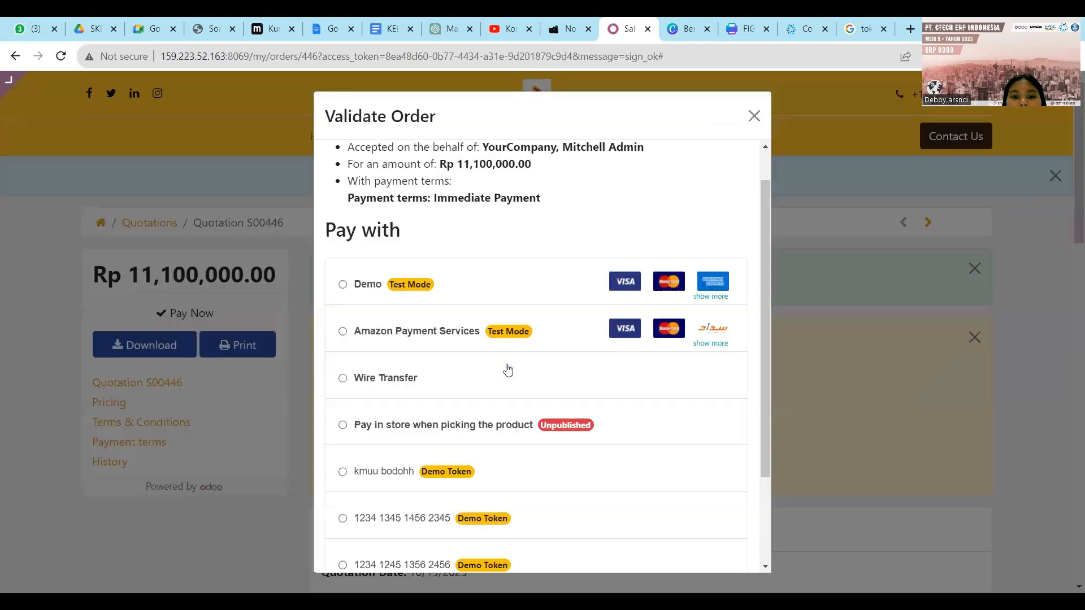
pyautogui.scroll(-1, 438, 378)
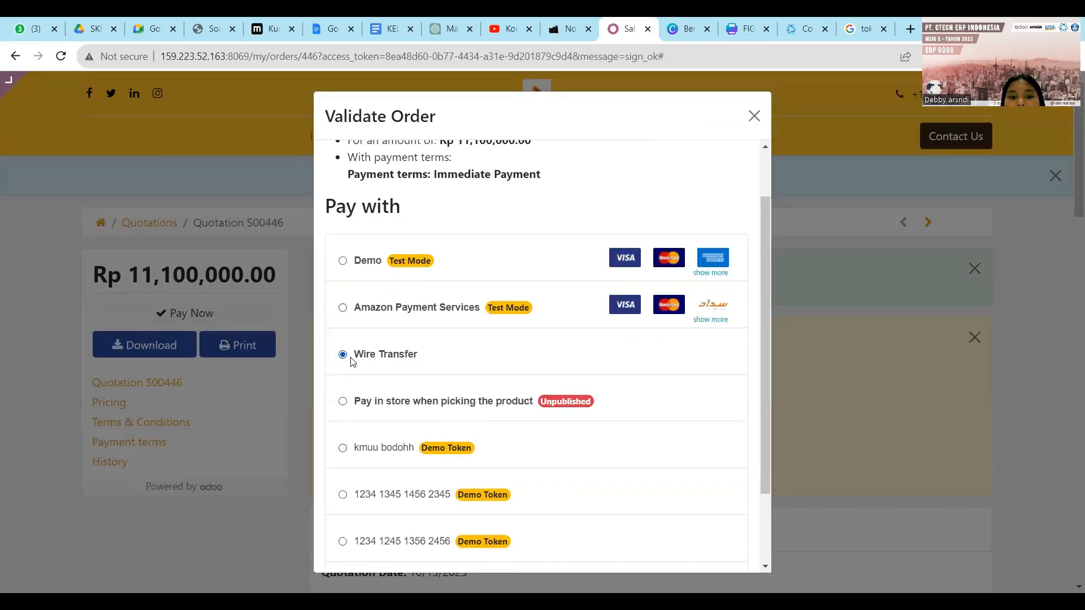
pyautogui.scroll(-2, 514, 355)
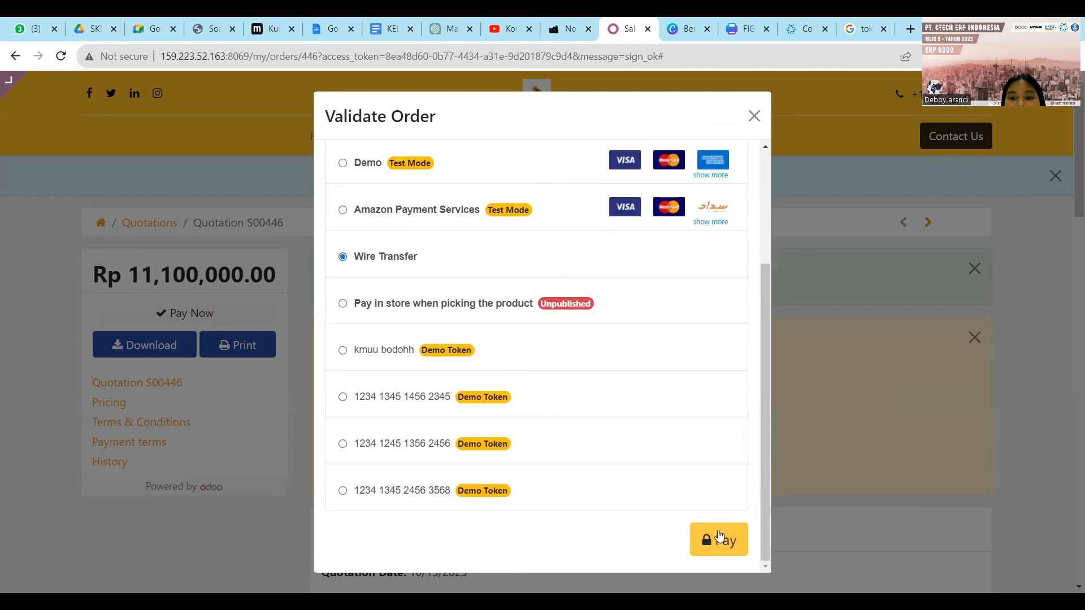
pyautogui.click(719, 535)
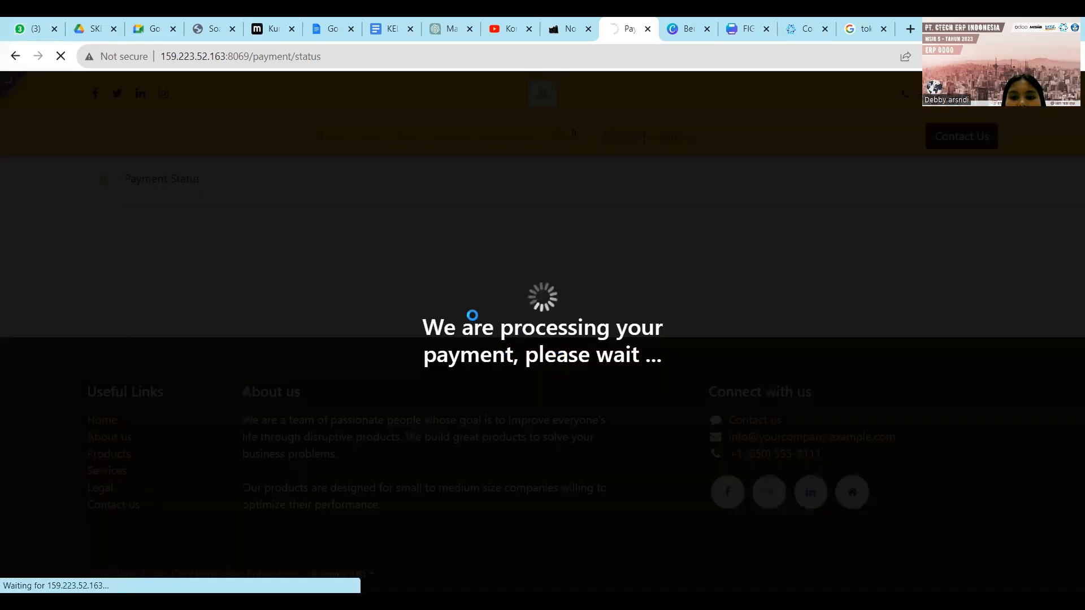
# Step: Examine the signed quotation's transfer details, addresses, pricing lines and signature
pyautogui.scroll(-1, 495, 384)
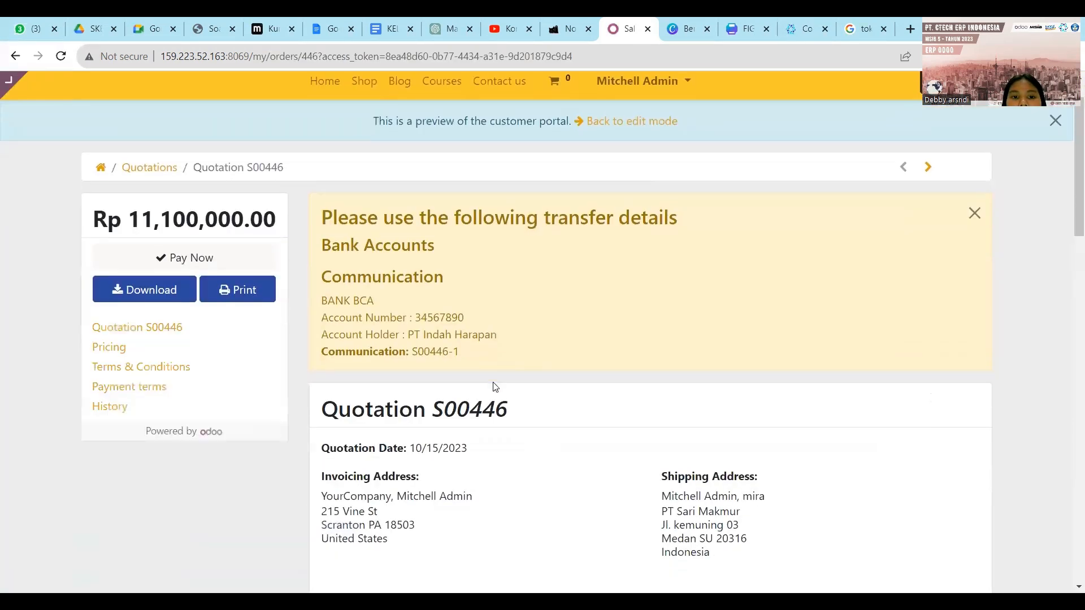
pyautogui.scroll(-1, 427, 372)
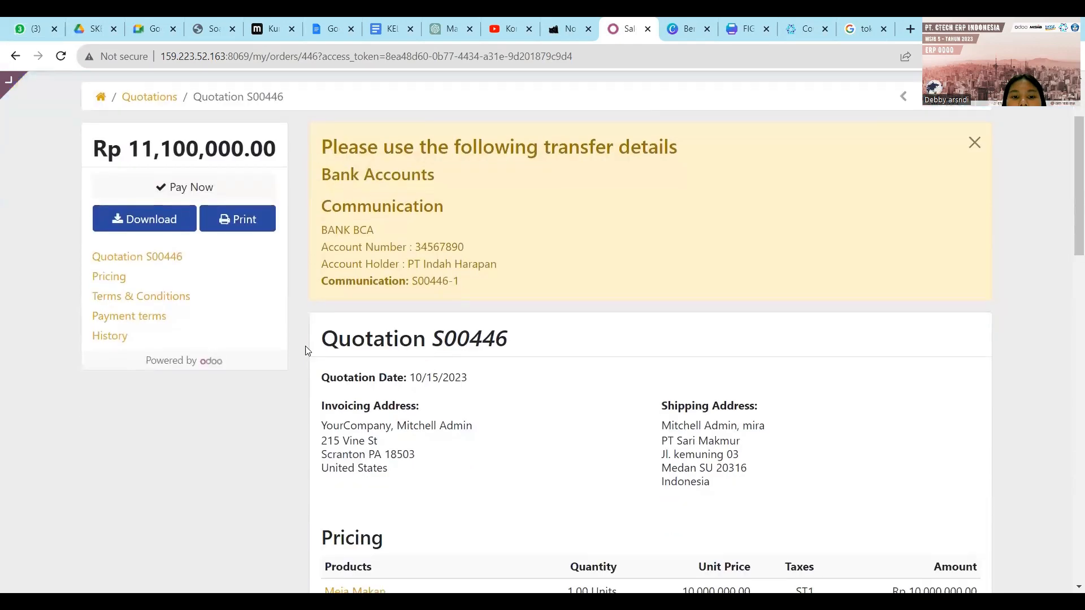
pyautogui.scroll(-4, 437, 425)
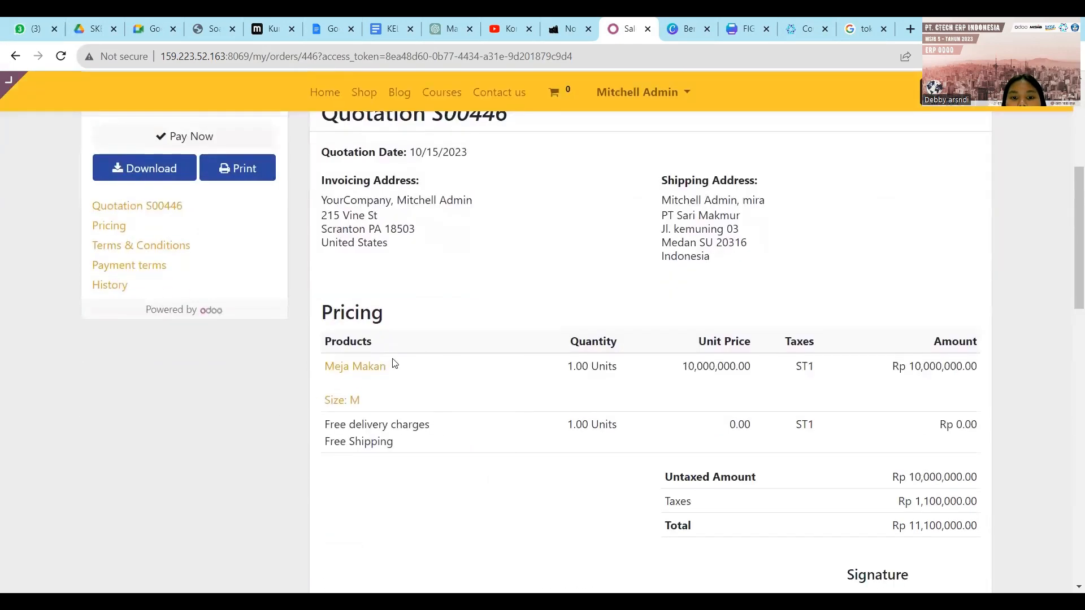
pyautogui.scroll(-2, 395, 363)
pyautogui.scroll(2, 396, 303)
pyautogui.scroll(-2, 395, 303)
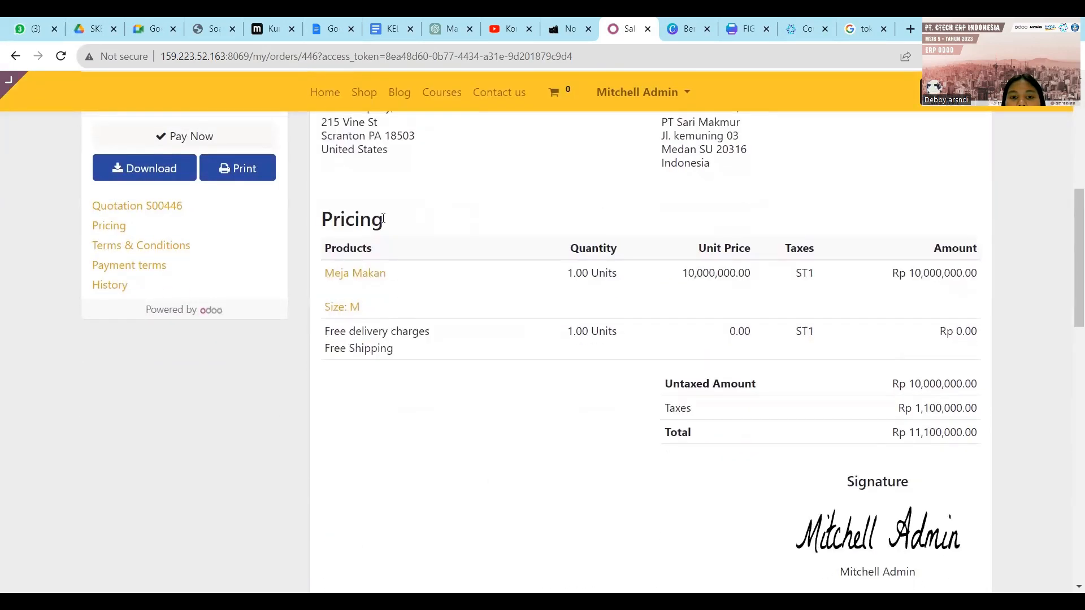
pyautogui.scroll(2, 394, 178)
pyautogui.scroll(3, 220, 198)
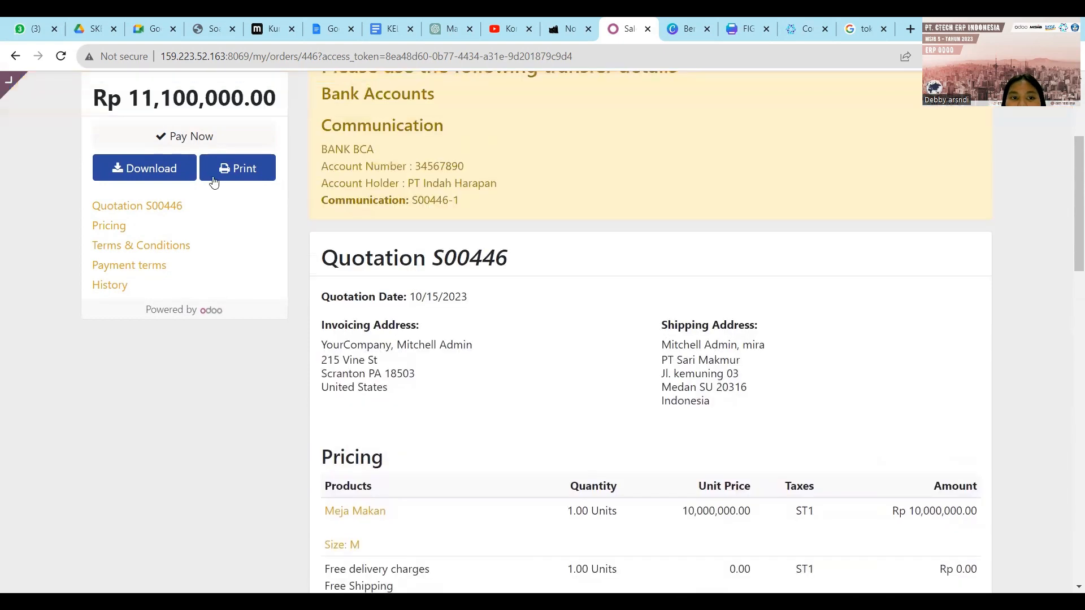
pyautogui.scroll(4, 552, 257)
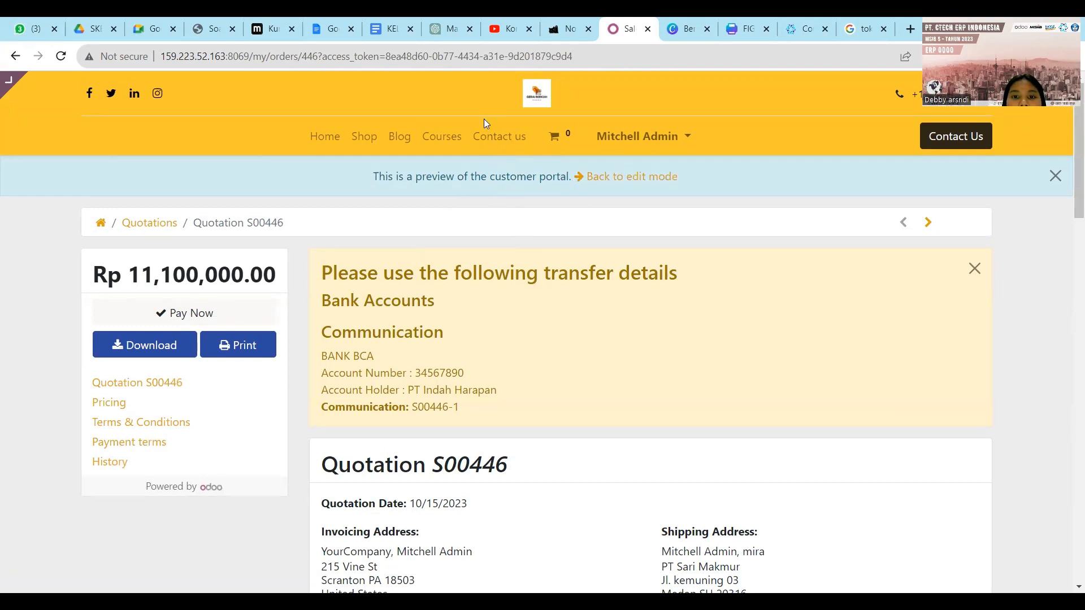
# Step: Check the portal's sales orders, then clear the My Quotations filter in the backend Sales app and open the newest Meja Makan quotation
pyautogui.click(101, 223)
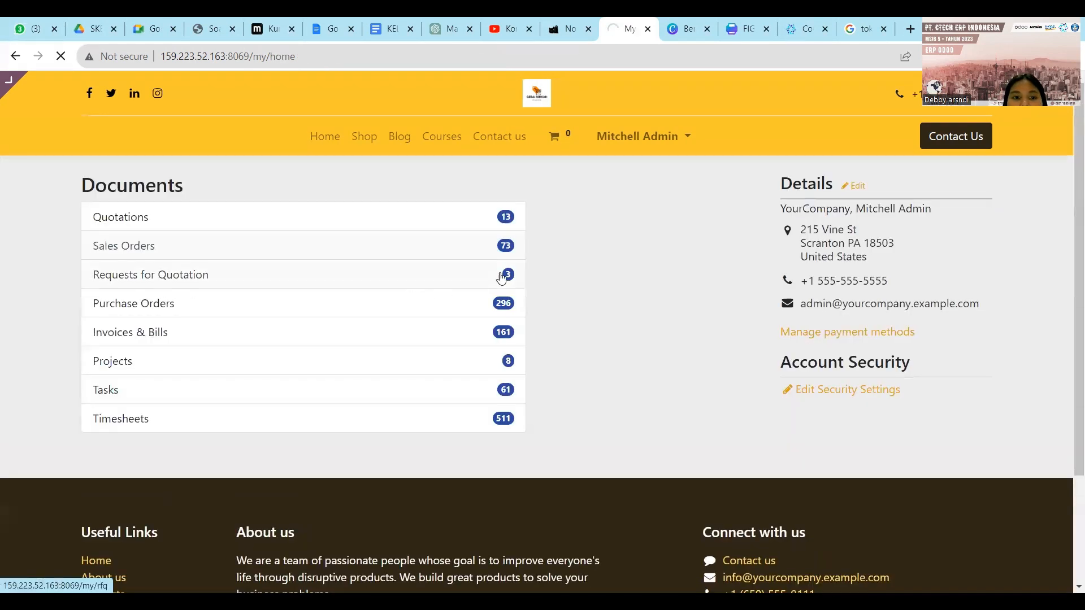
pyautogui.click(196, 267)
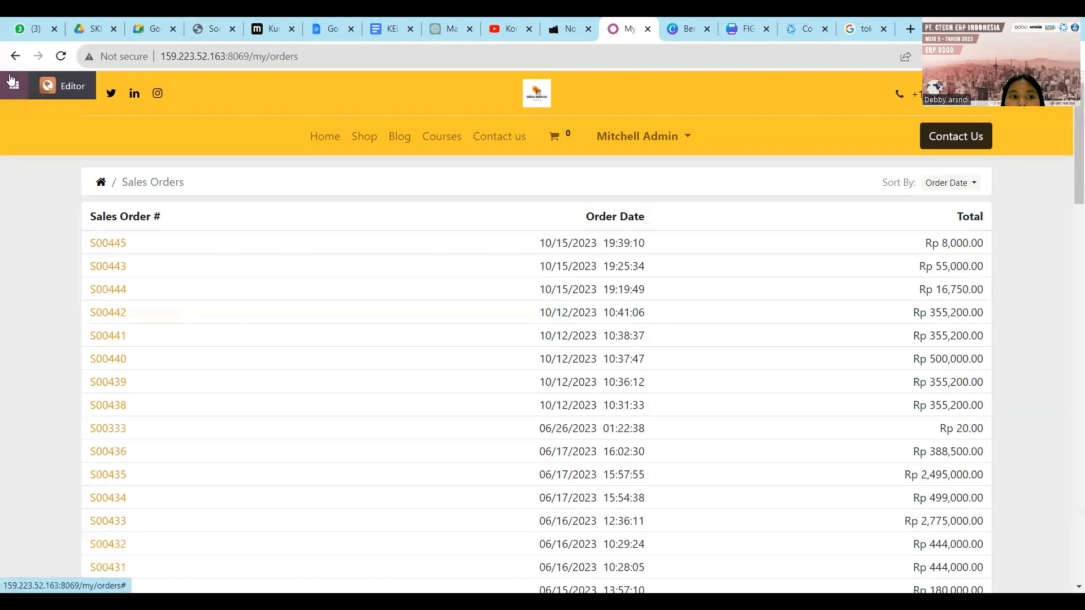
pyautogui.click(11, 86)
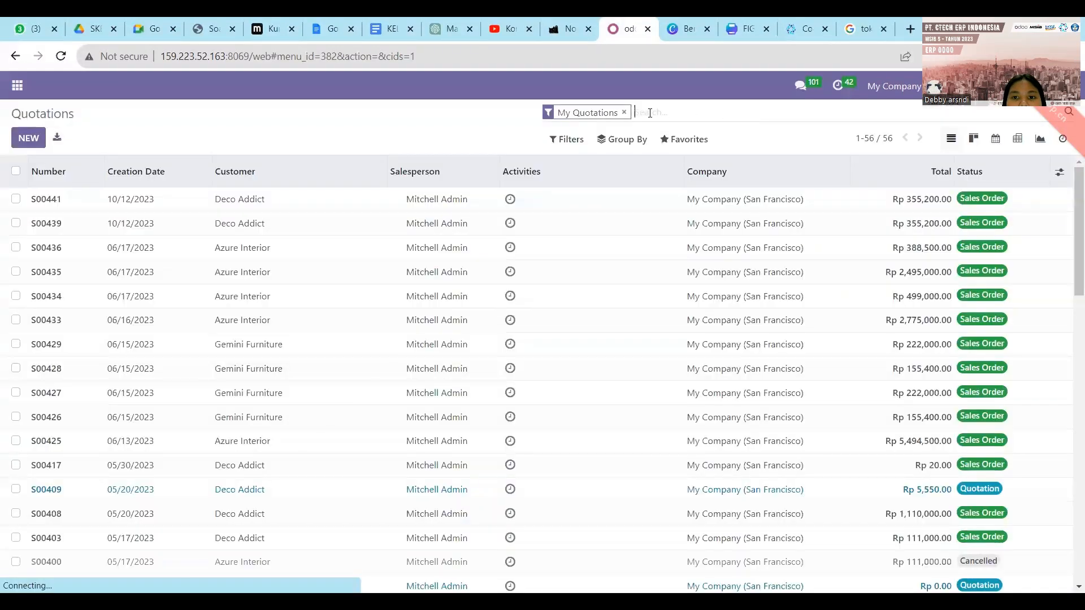
pyautogui.click(624, 113)
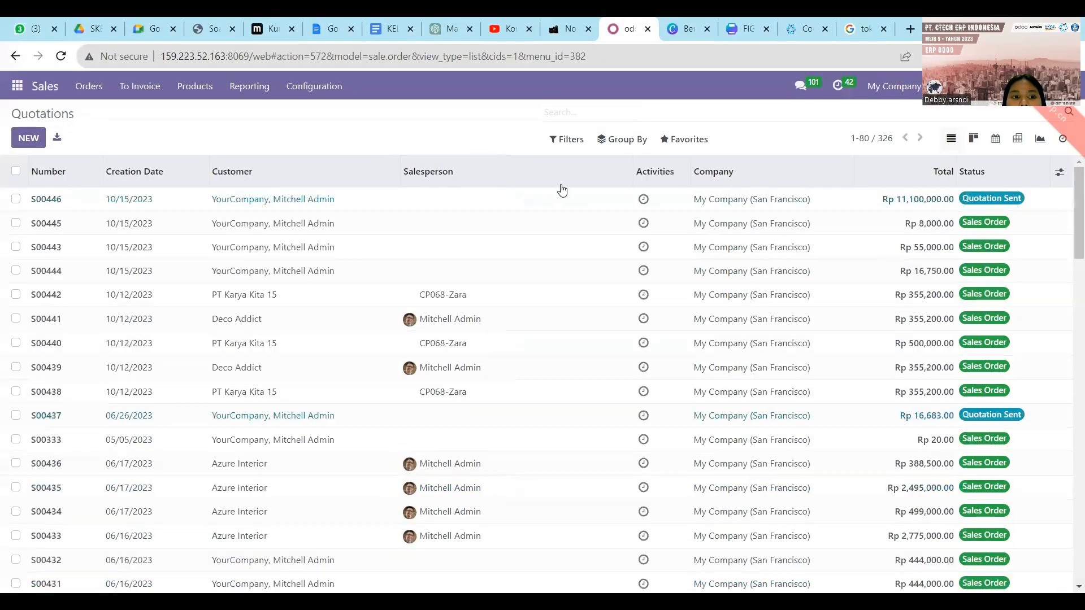
pyautogui.doubleClick(56, 205)
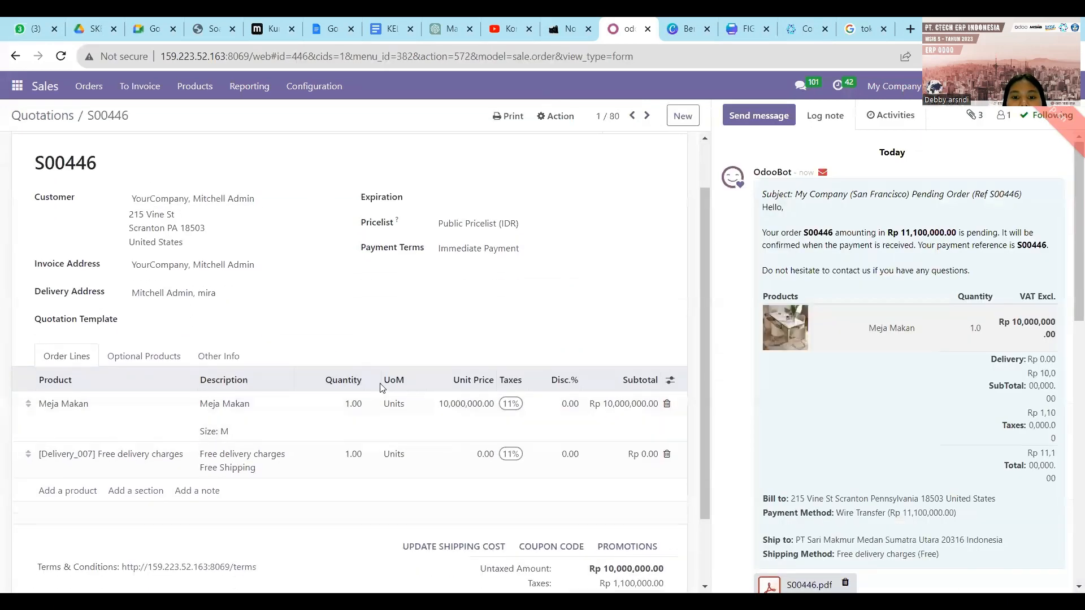
# Step: Review the Meja Makan quotation's order lines and confirm it as a sales order
pyautogui.scroll(1, 382, 384)
pyautogui.scroll(-1, 463, 430)
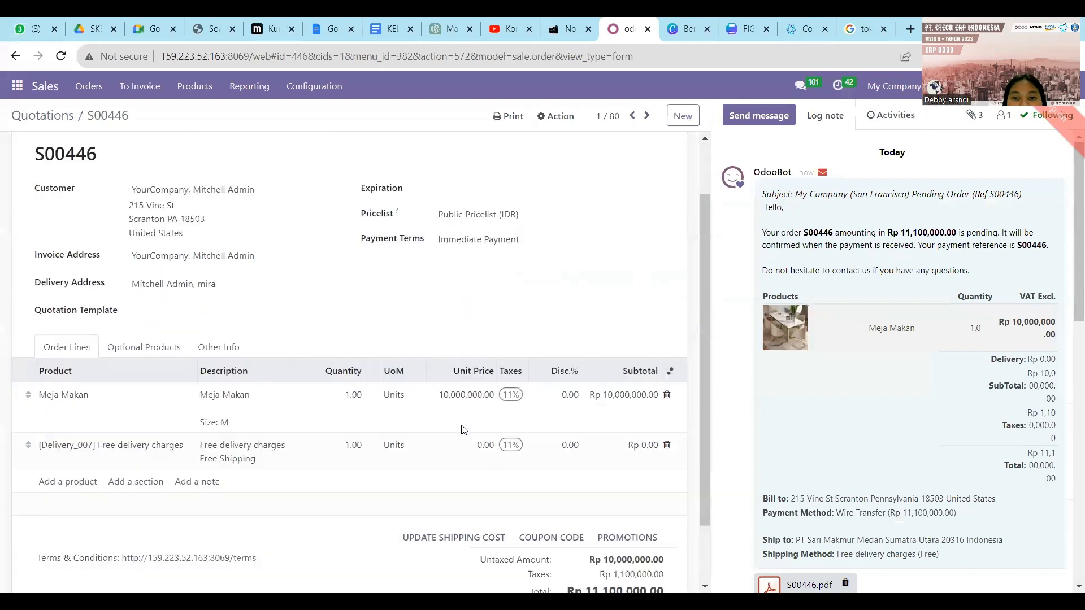
pyautogui.scroll(1, 464, 430)
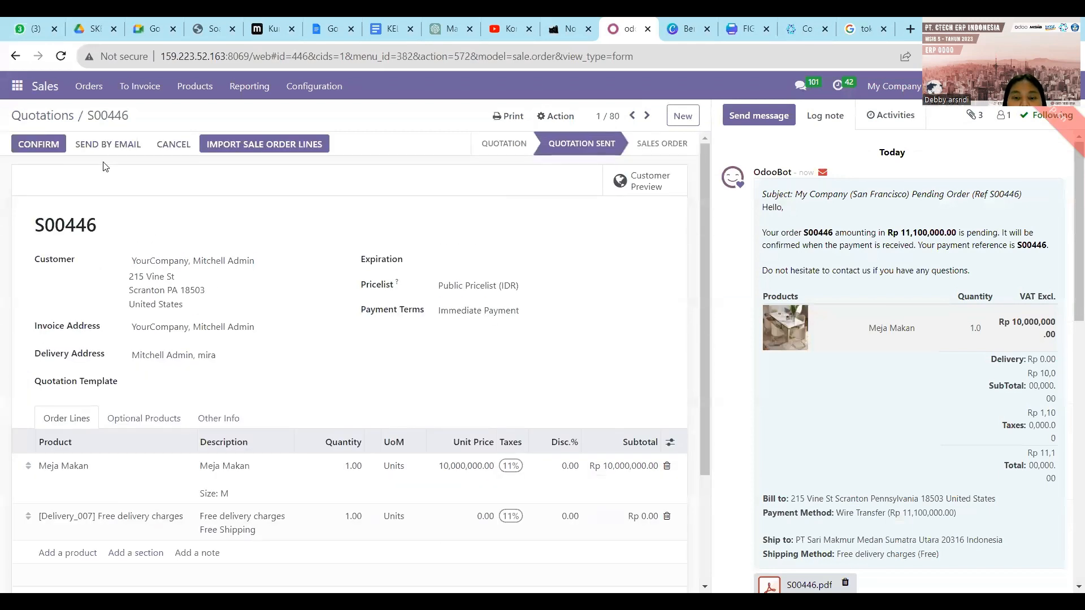
pyautogui.click(44, 148)
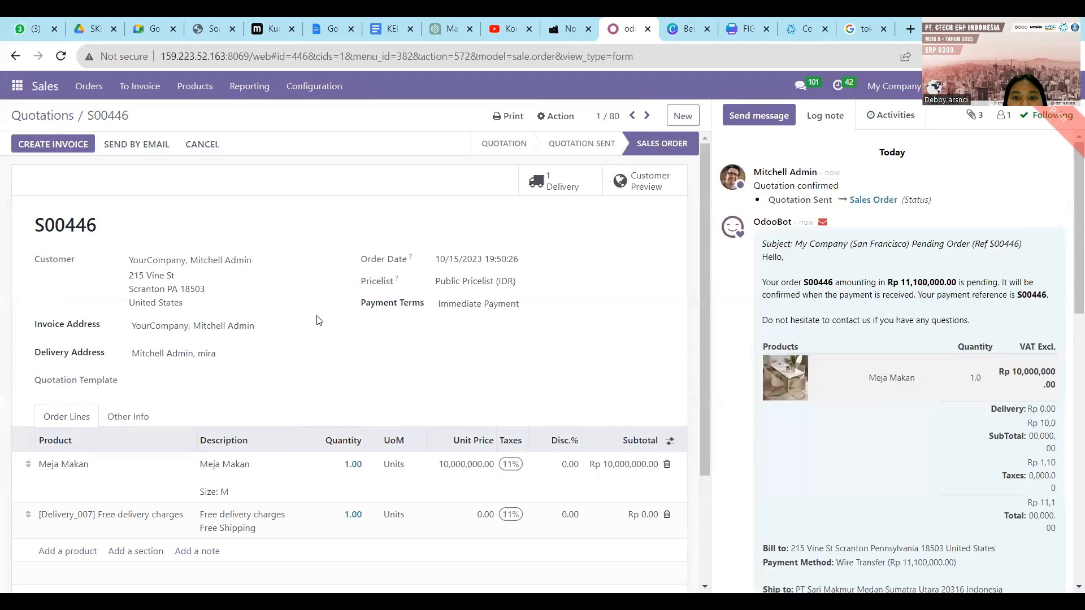
pyautogui.scroll(-2, 316, 318)
pyautogui.scroll(2, 317, 318)
# Step: Open the sales order's delivery, set the done quantity of Meja Makan to 1 and validate the transfer
pyautogui.click(554, 193)
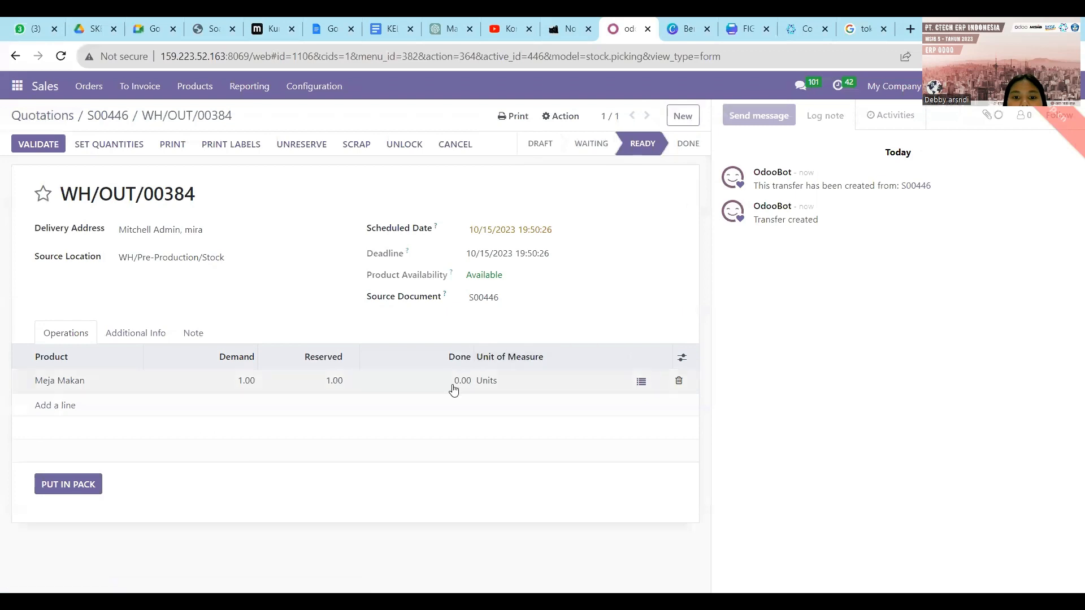
pyautogui.click(455, 387)
pyautogui.press('BackSpace')
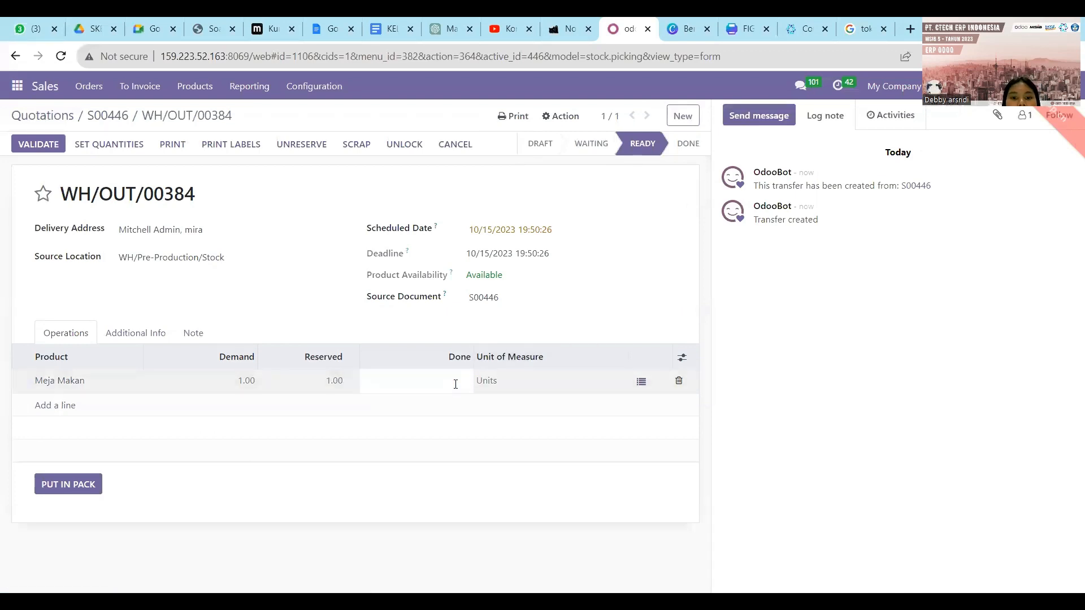
pyautogui.click(381, 442)
pyautogui.click(53, 145)
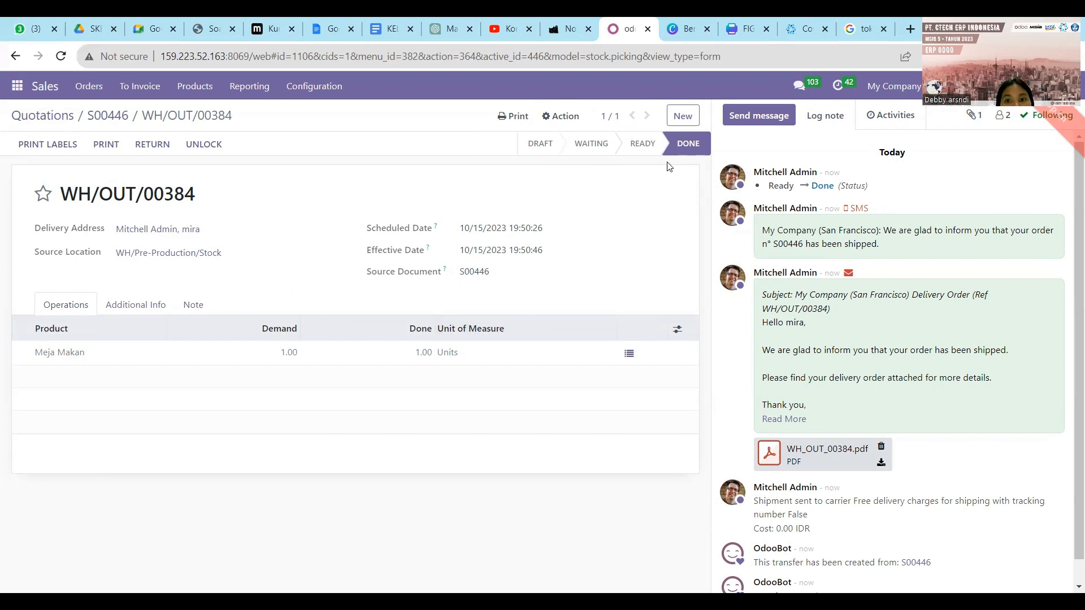
# Step: Return to the sales order and create and view a down payment invoice for 100 percent
pyautogui.click(116, 119)
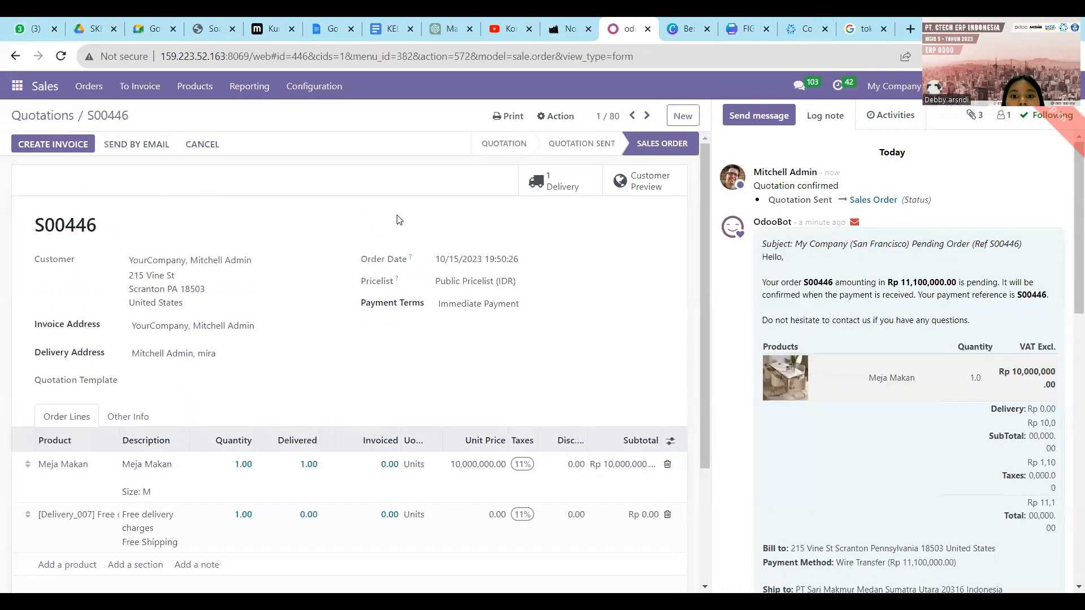
pyautogui.click(83, 148)
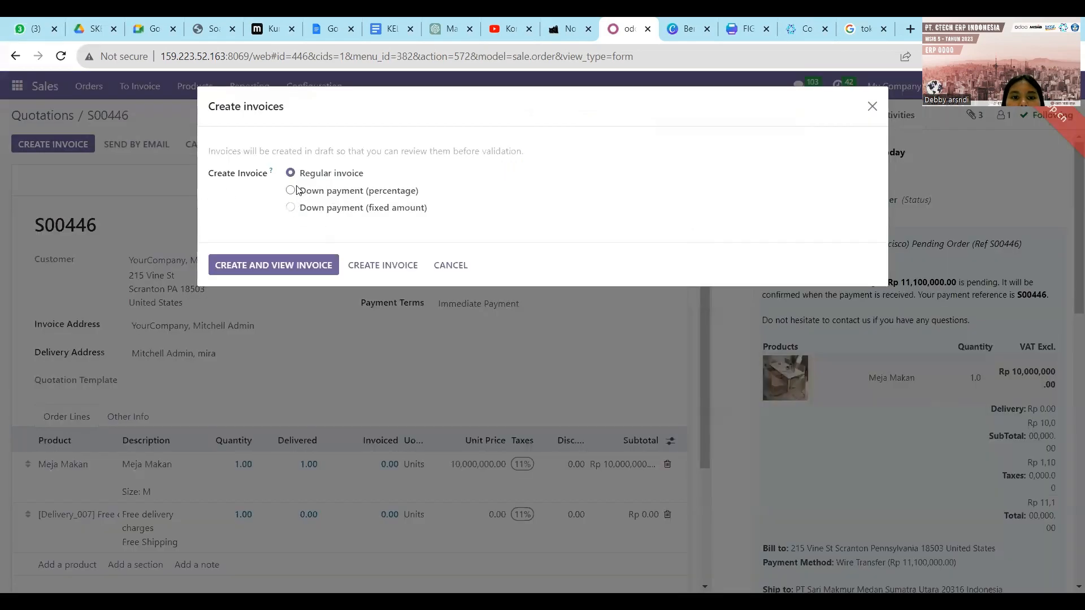
pyautogui.click(290, 194)
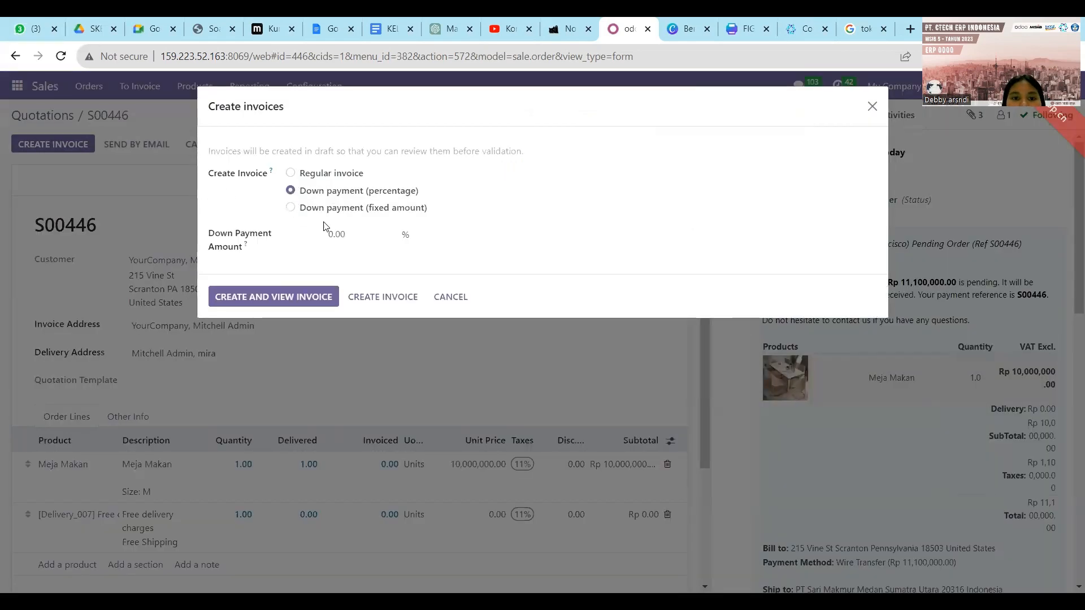
pyautogui.press('Delete')
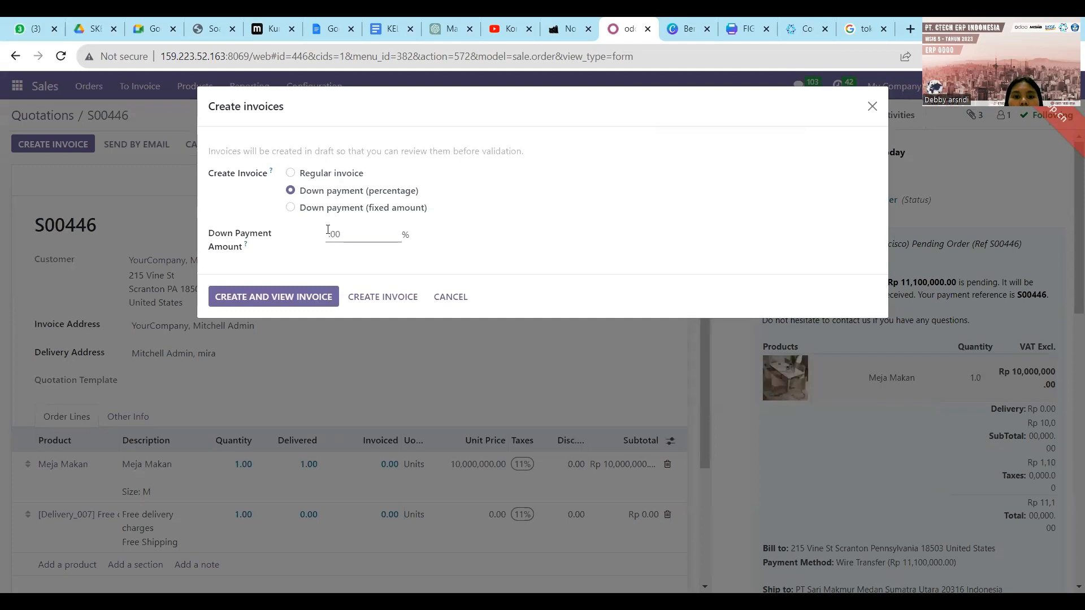
pyautogui.write('100')
pyautogui.click(298, 267)
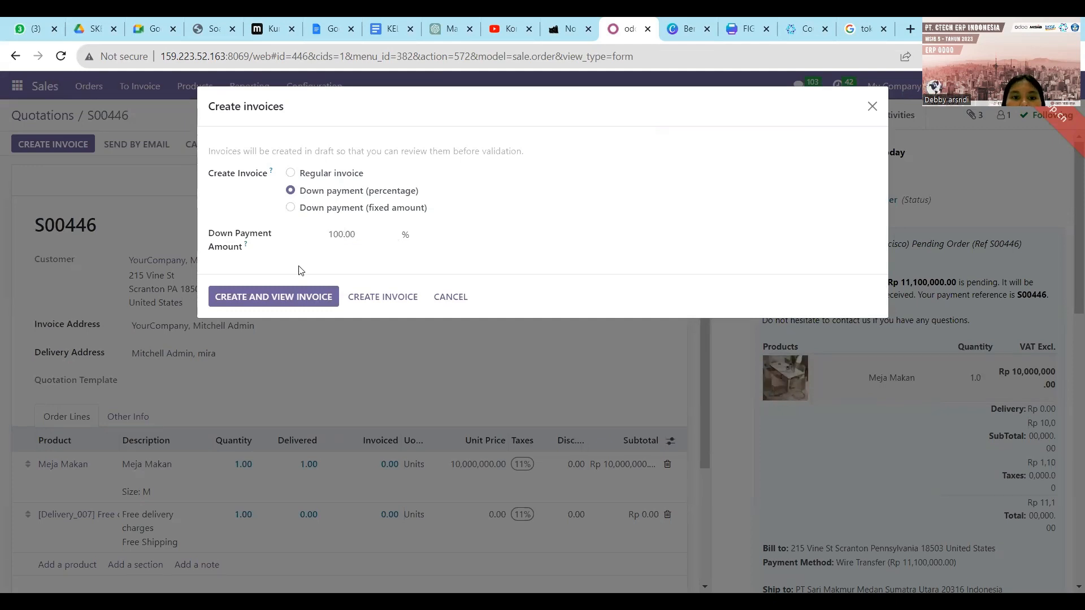
pyautogui.click(298, 298)
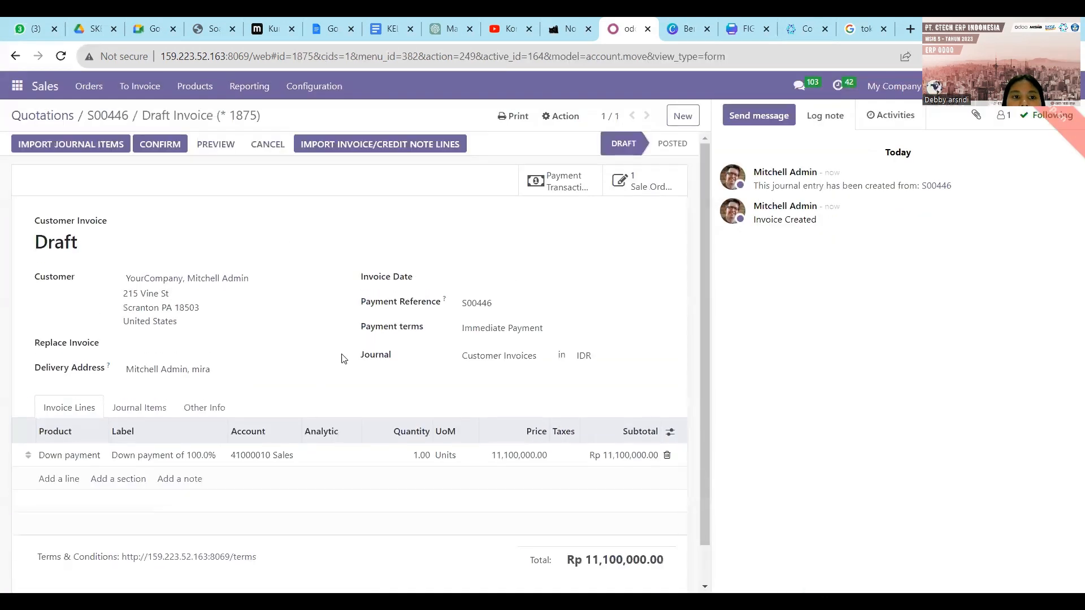
# Step: Review the draft customer invoice's down payment line and total, and confirm the invoice
pyautogui.scroll(-1, 344, 358)
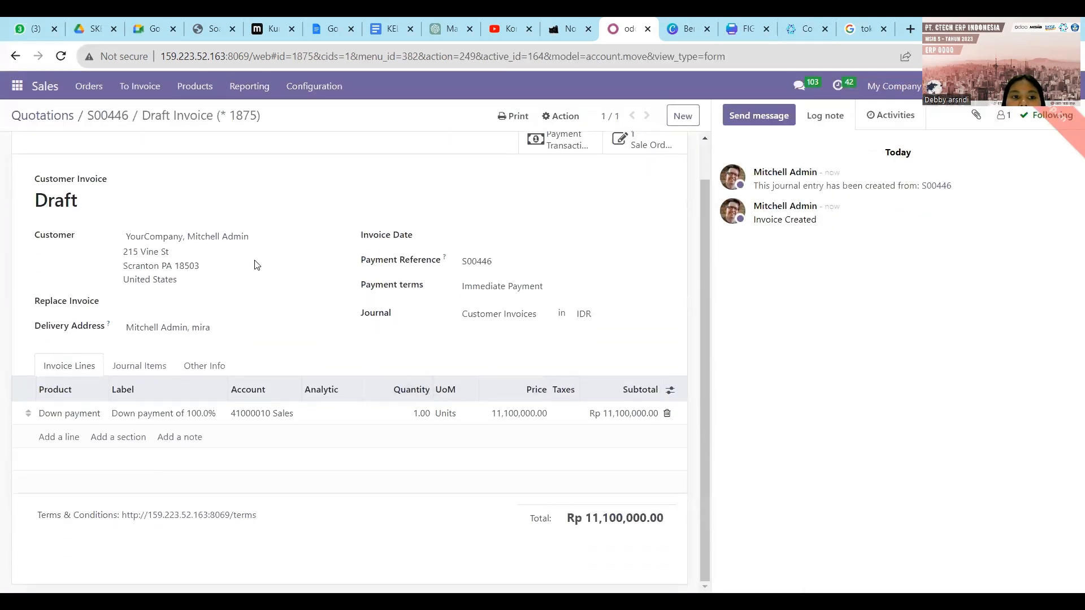
pyautogui.scroll(1, 255, 265)
pyautogui.scroll(-1, 351, 371)
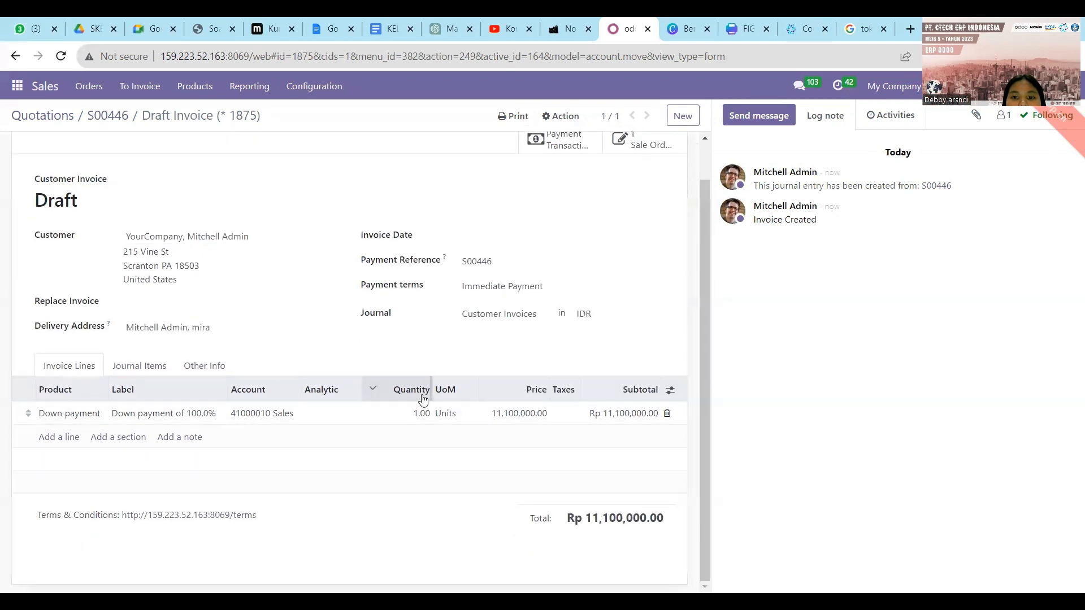
pyautogui.scroll(1, 508, 362)
pyautogui.scroll(-1, 539, 373)
pyautogui.scroll(1, 380, 252)
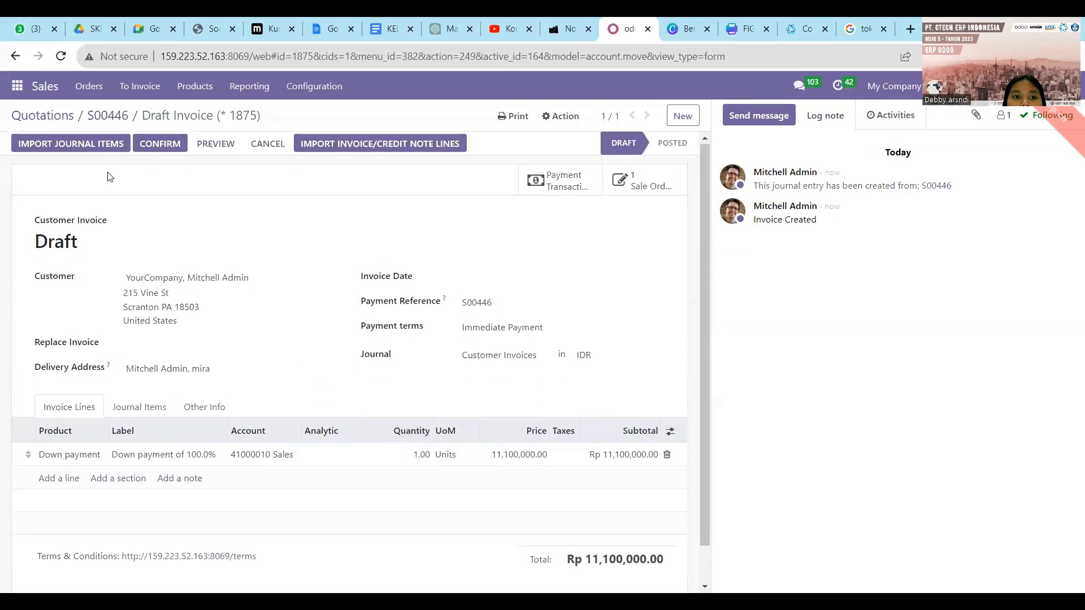
pyautogui.click(160, 142)
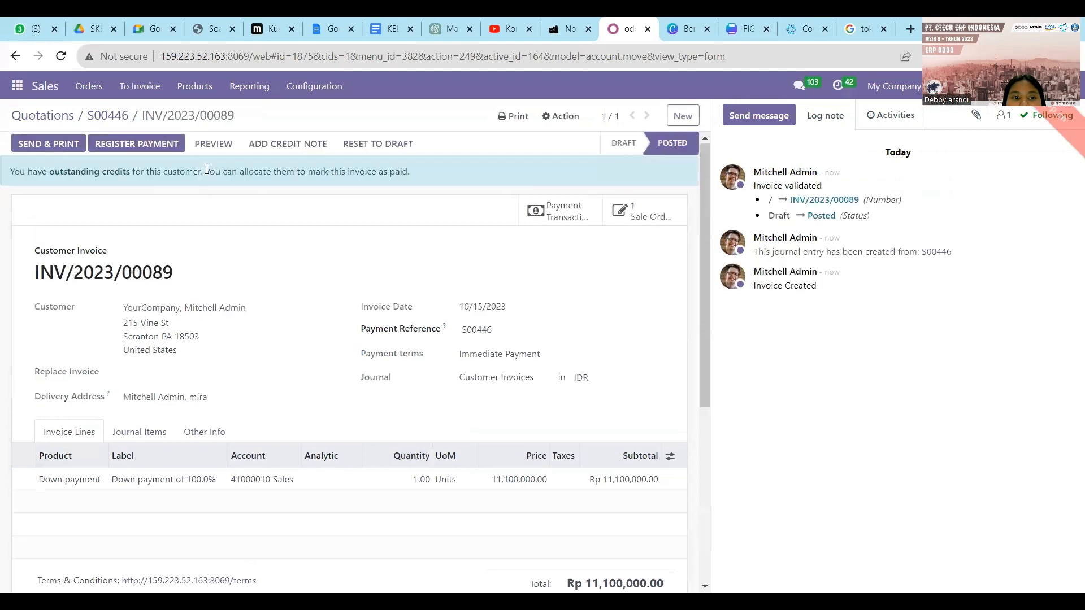
# Step: Register the invoice's full payment of Rp 11,100,000.00 in the Bank Zamrud journal with the Manual method and review the invoice
pyautogui.scroll(-2, 192, 293)
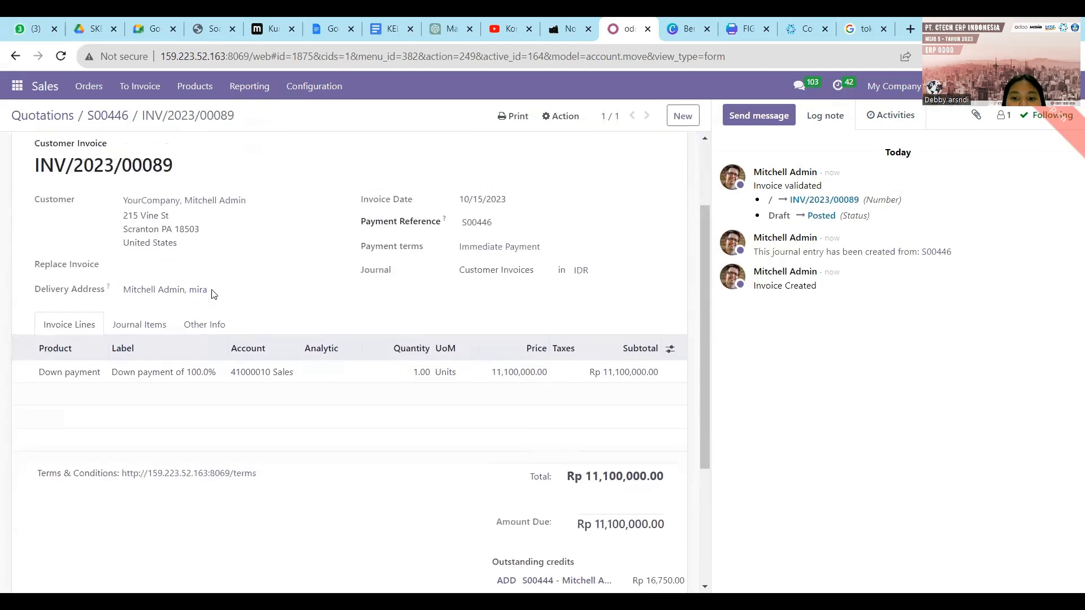
pyautogui.scroll(2, 181, 237)
pyautogui.click(159, 144)
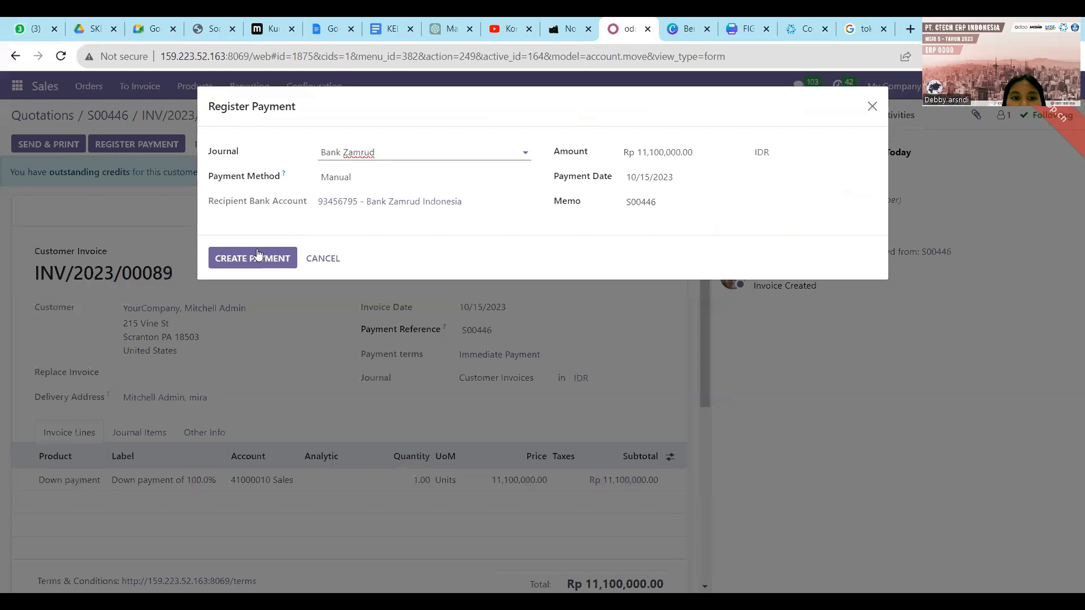
pyautogui.click(257, 255)
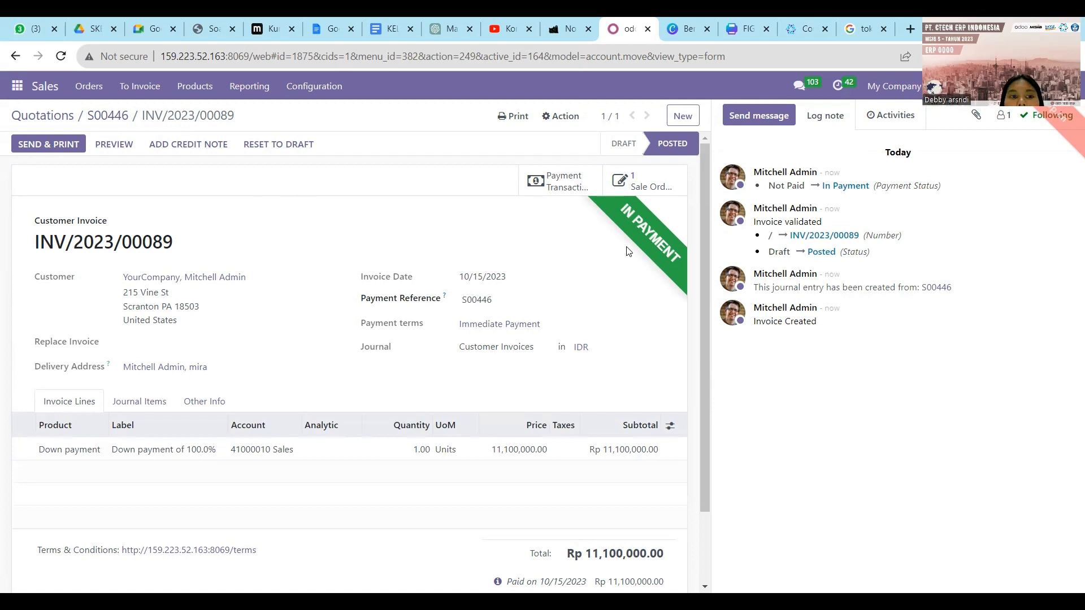
pyautogui.scroll(-2, 516, 445)
pyautogui.scroll(2, 547, 373)
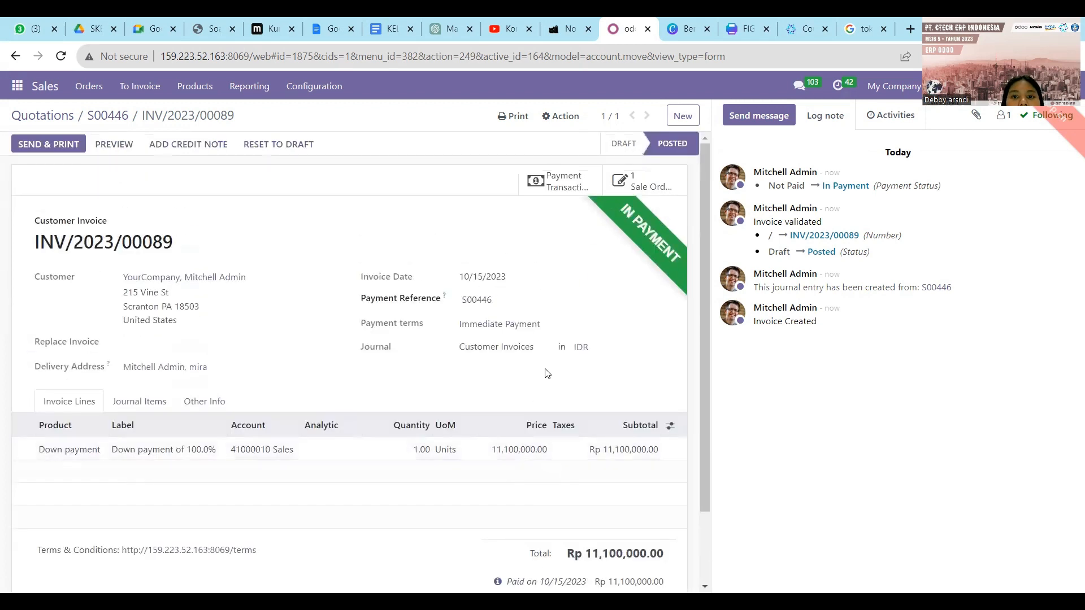